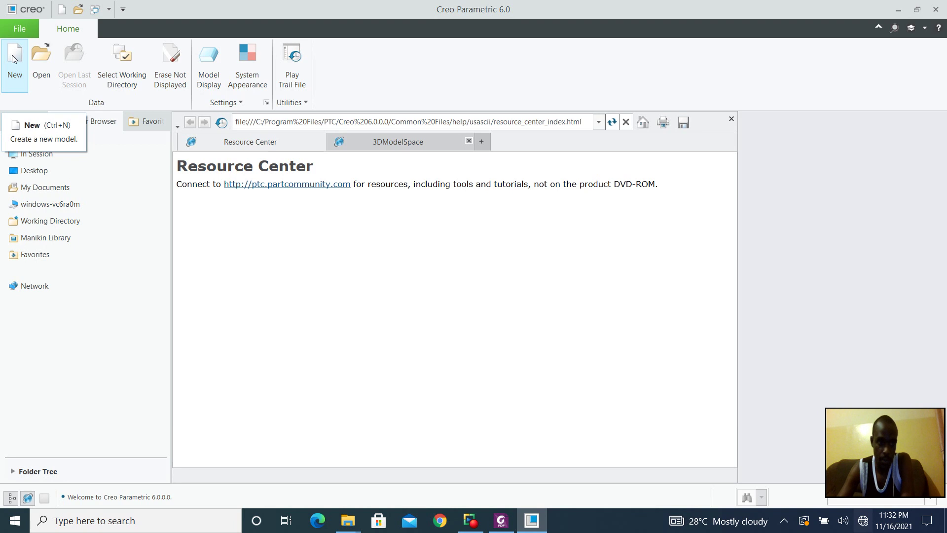
# - Create the new solid part PRT0001 and select the TOP datum plane
pyautogui.click(14, 59)
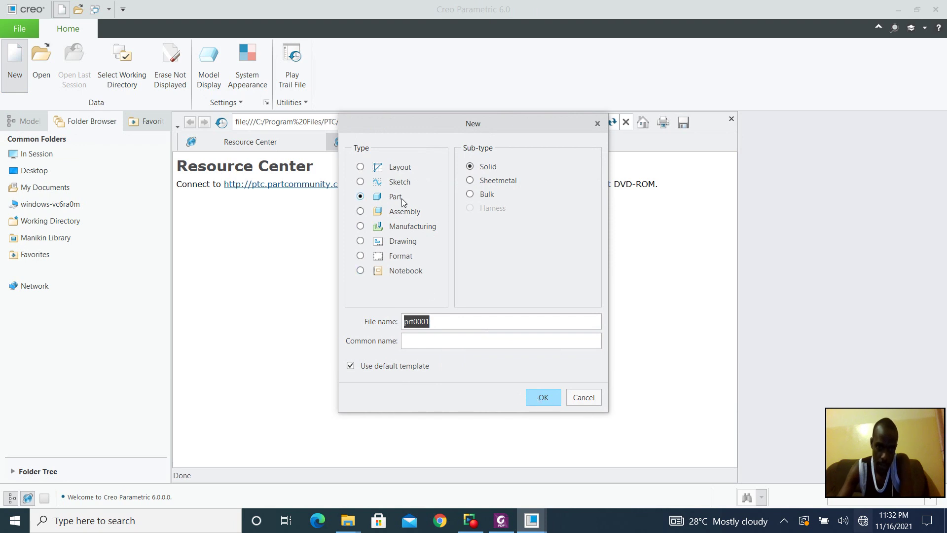
pyautogui.click(551, 401)
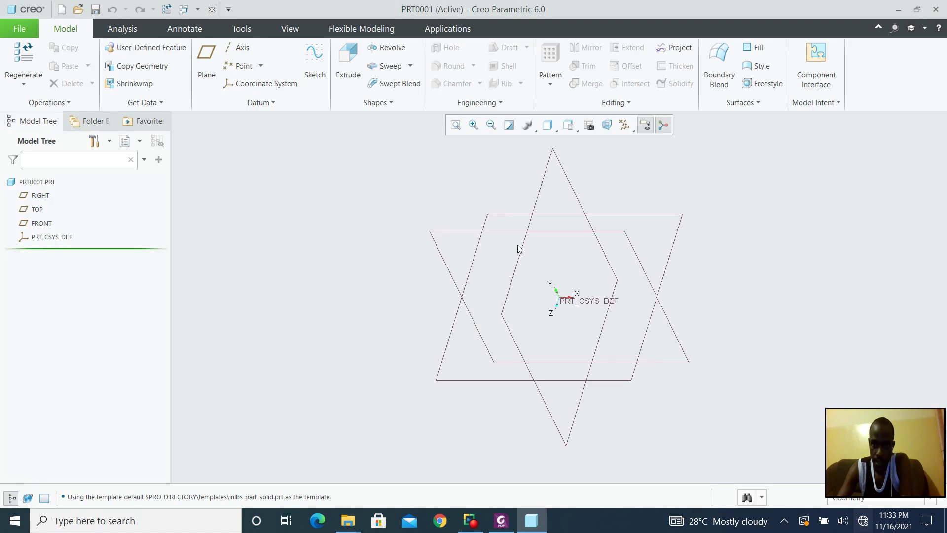
pyautogui.click(37, 209)
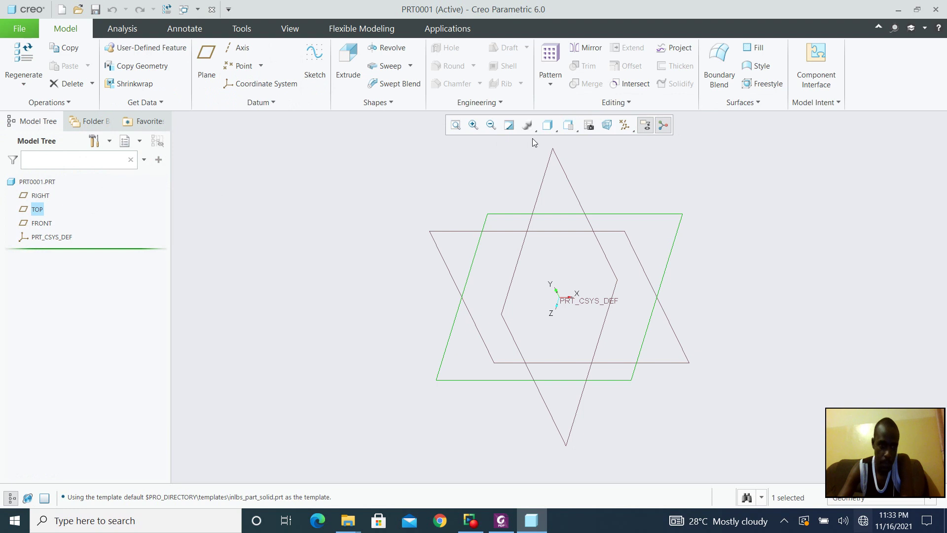
# - Start a sketch on TOP, view it flat, and add vertical and horizontal centerlines through the origin
pyautogui.click(328, 51)
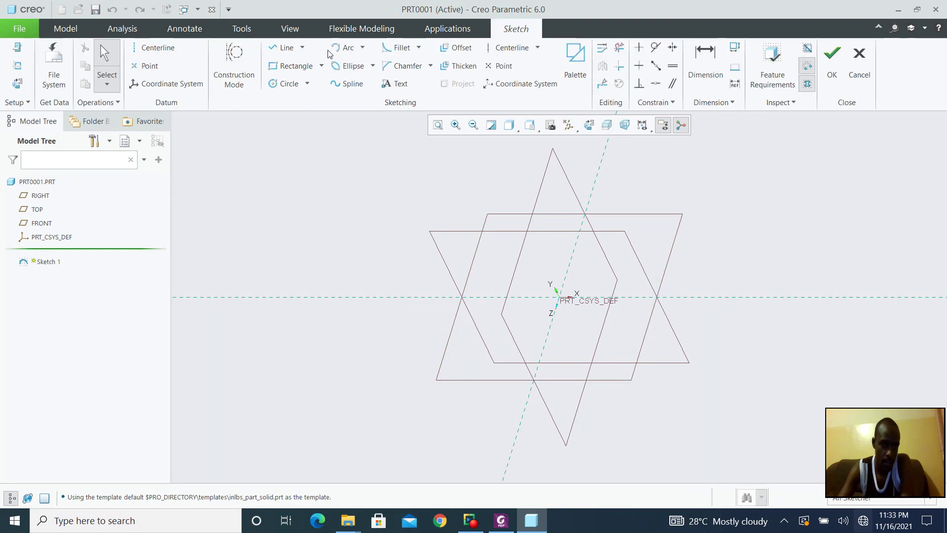
pyautogui.click(591, 127)
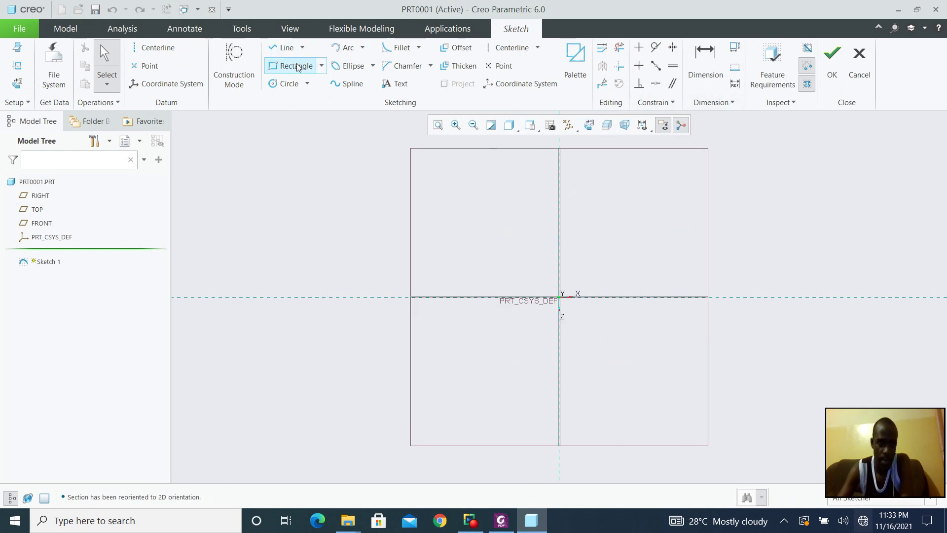
pyautogui.click(287, 84)
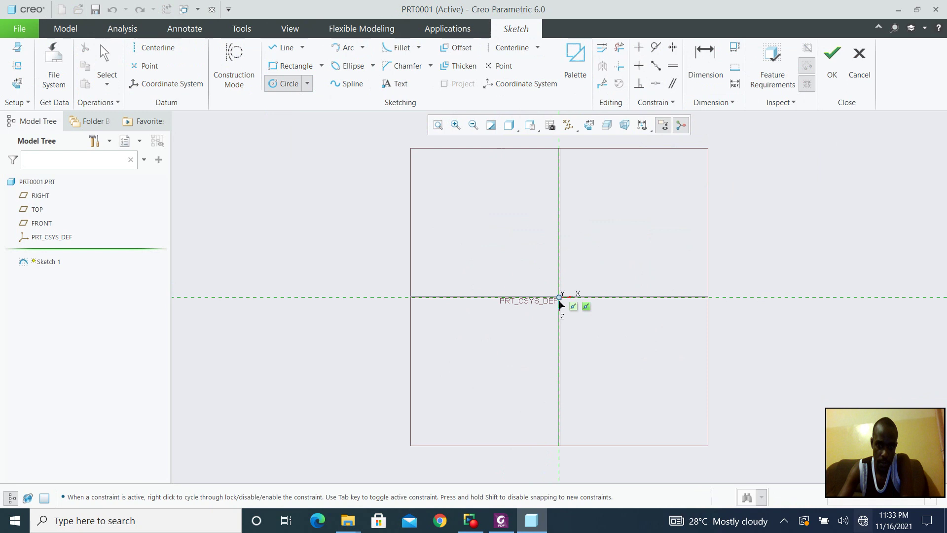
pyautogui.middleClick(471, 163)
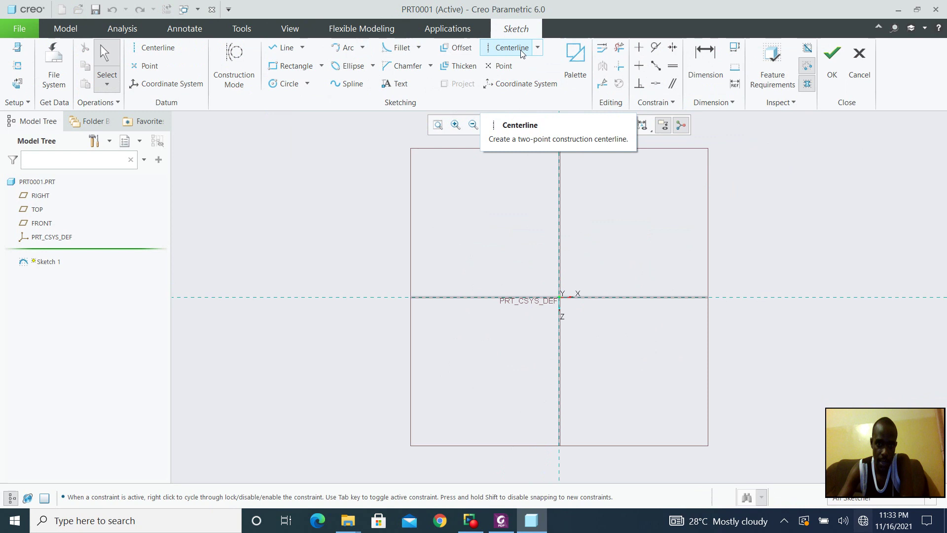
pyautogui.click(537, 47)
pyautogui.click(522, 64)
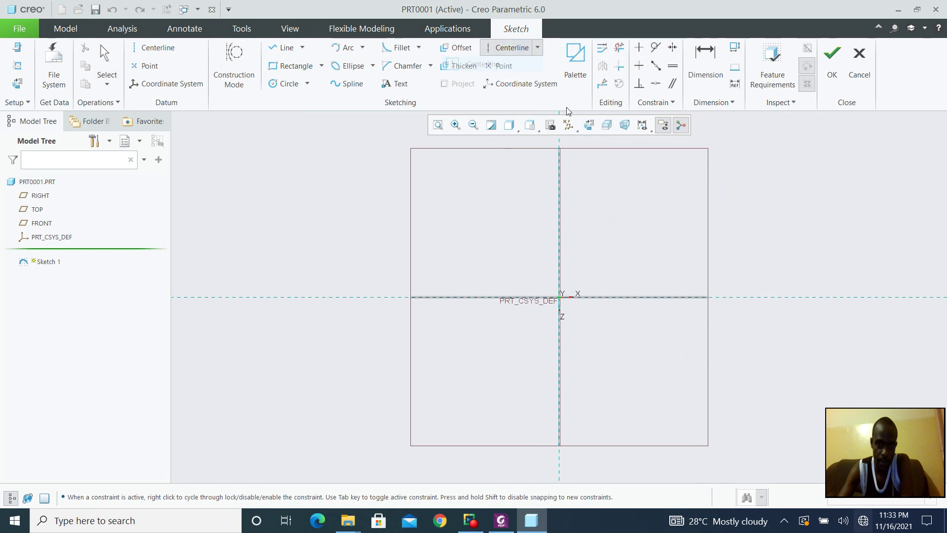
pyautogui.click(561, 185)
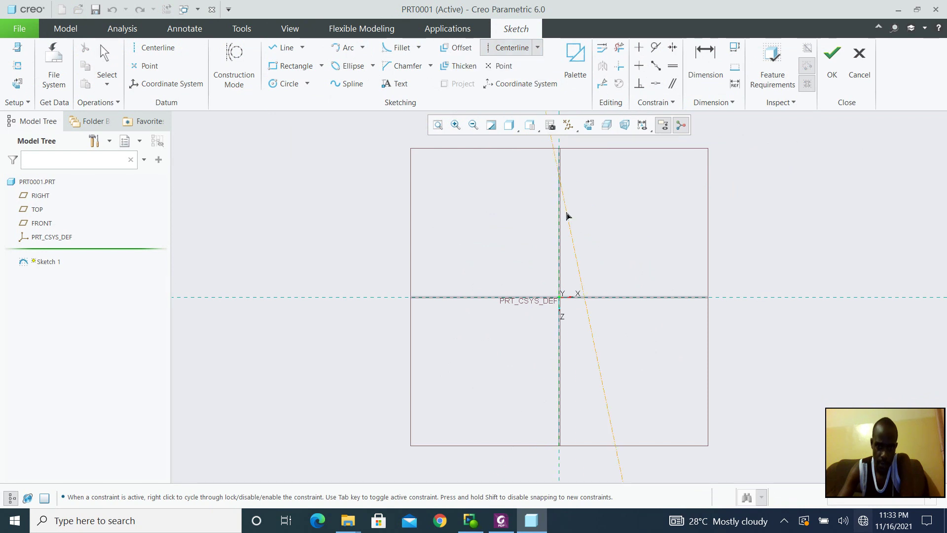
pyautogui.click(562, 318)
pyautogui.click(459, 297)
pyautogui.click(652, 298)
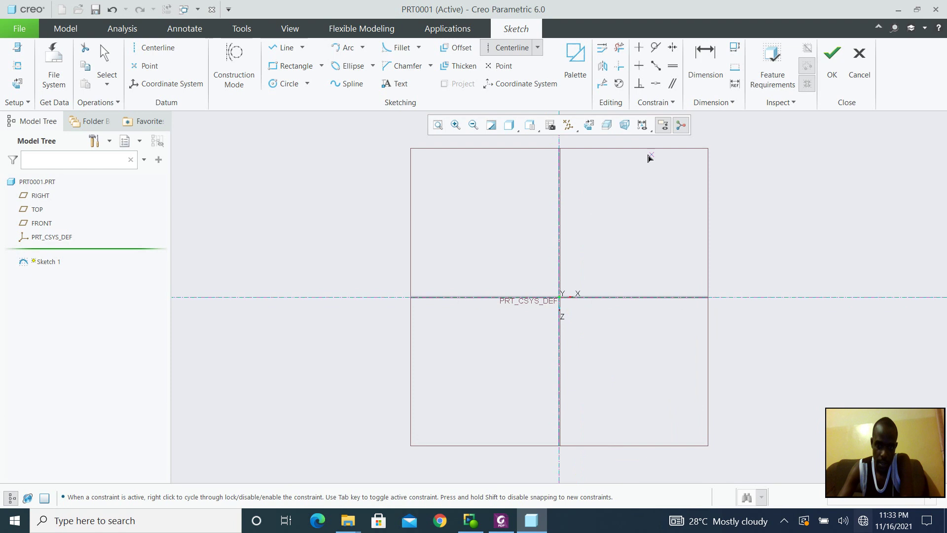
pyautogui.middleClick(637, 183)
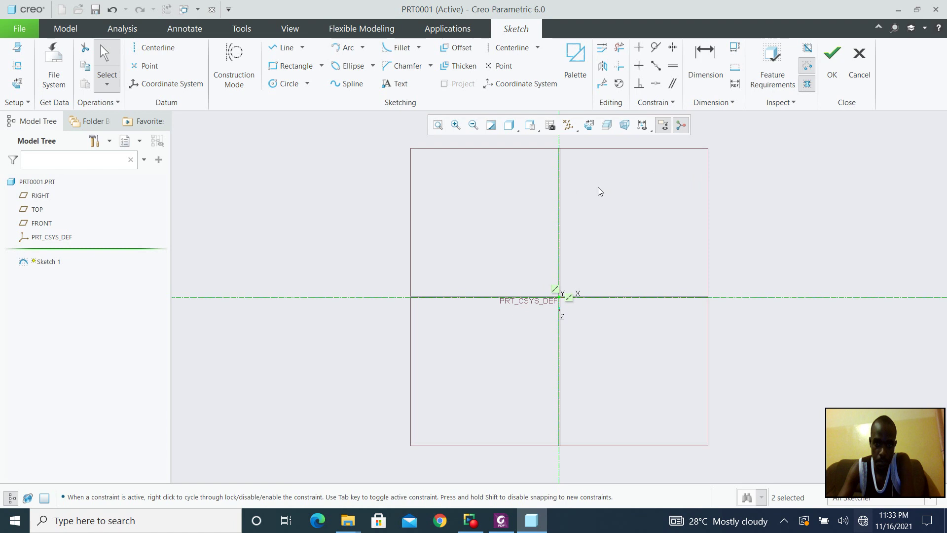
# - Draw concentric Ø457.25 and Ø178.10 circles at the origin and accept the sketch
pyautogui.click(283, 84)
pyautogui.click(559, 297)
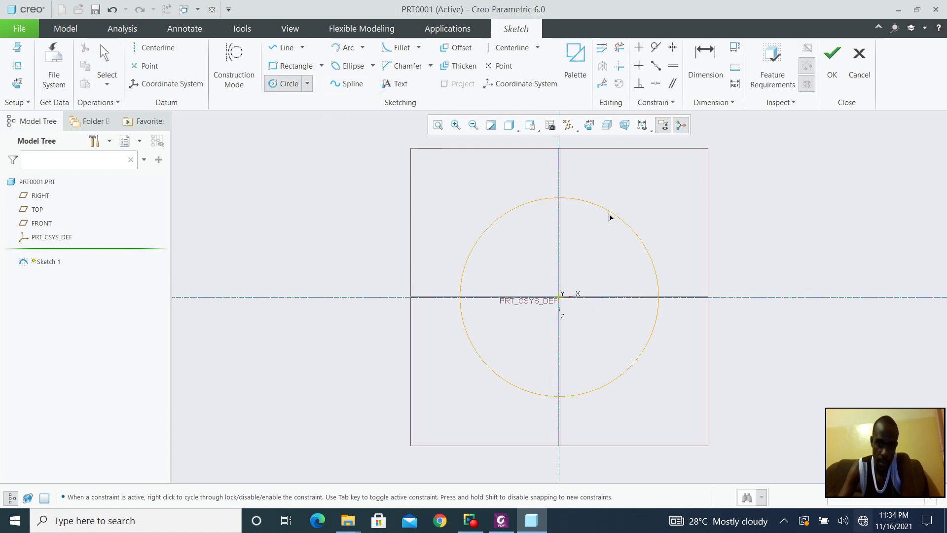
pyautogui.click(631, 183)
pyautogui.click(561, 298)
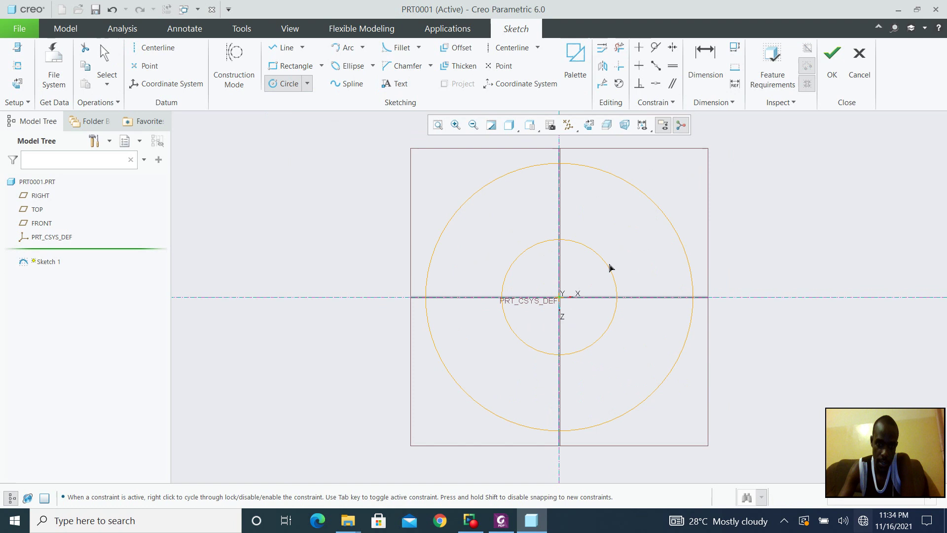
pyautogui.click(600, 269)
pyautogui.middleClick(643, 258)
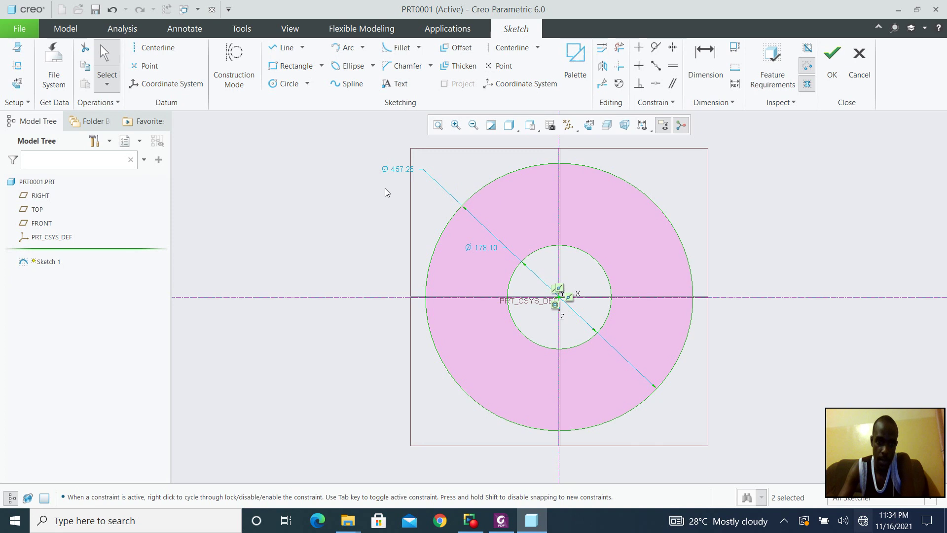
pyautogui.click(841, 60)
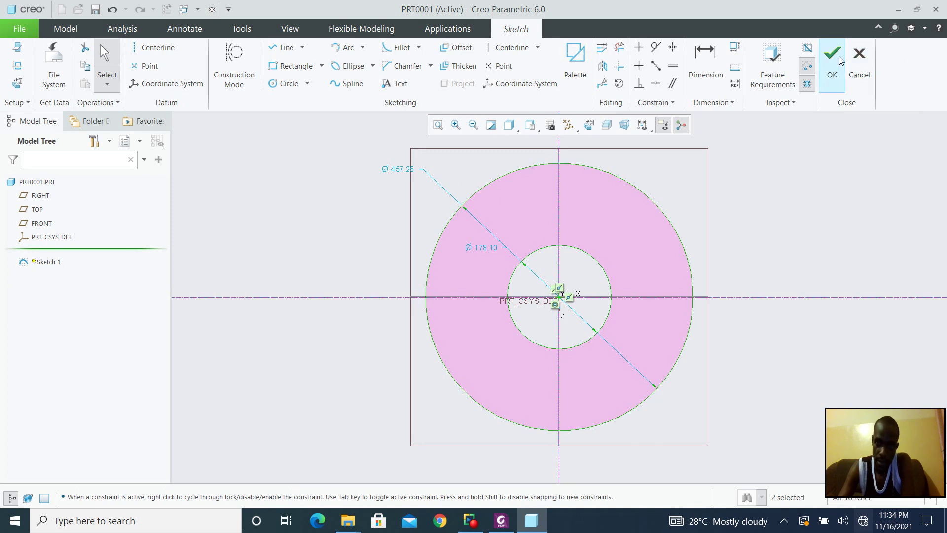
# - Extrude the ring sketch symmetrically 457.25 deep and select the cylinder's end face
pyautogui.click(348, 55)
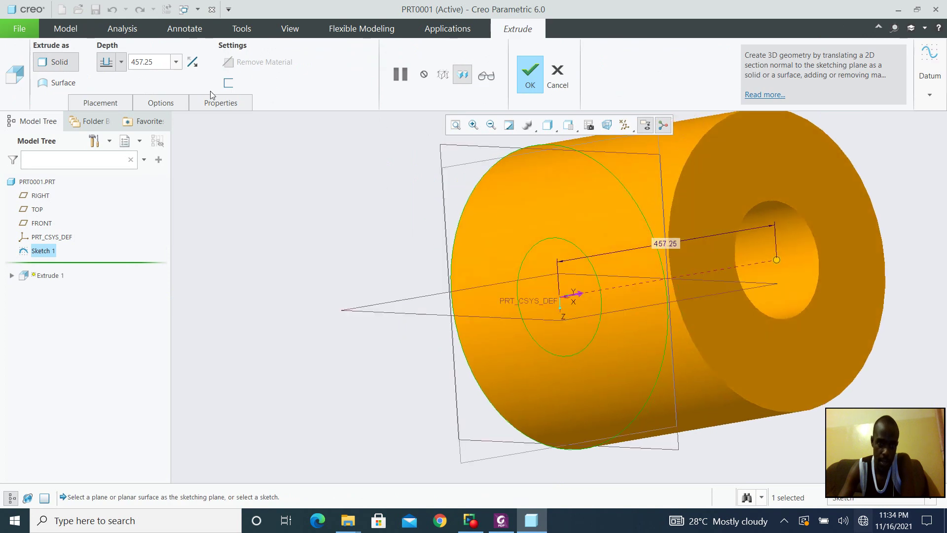
pyautogui.click(100, 102)
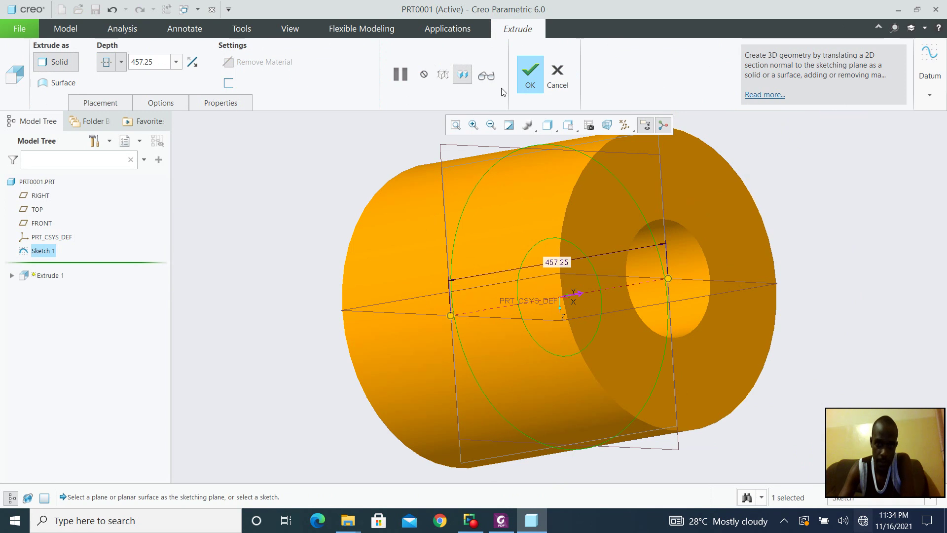
pyautogui.click(529, 76)
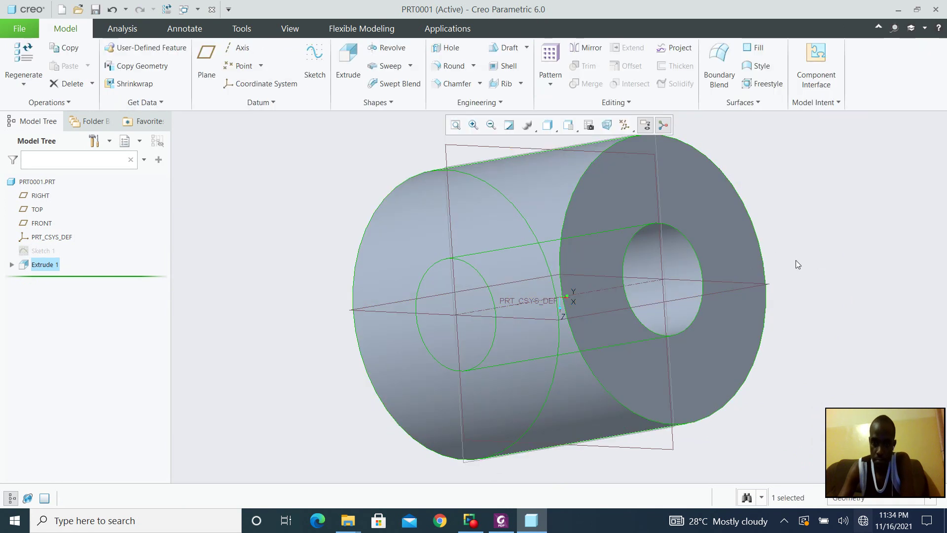
pyautogui.click(633, 201)
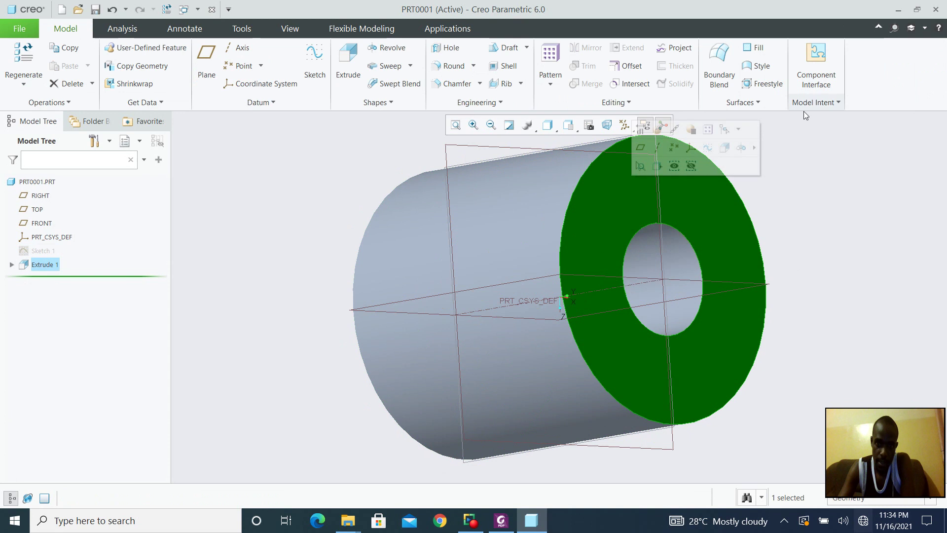
# - Sketch a small circle on the end face, centred on the horizontal axis within the ring wall
pyautogui.click(314, 64)
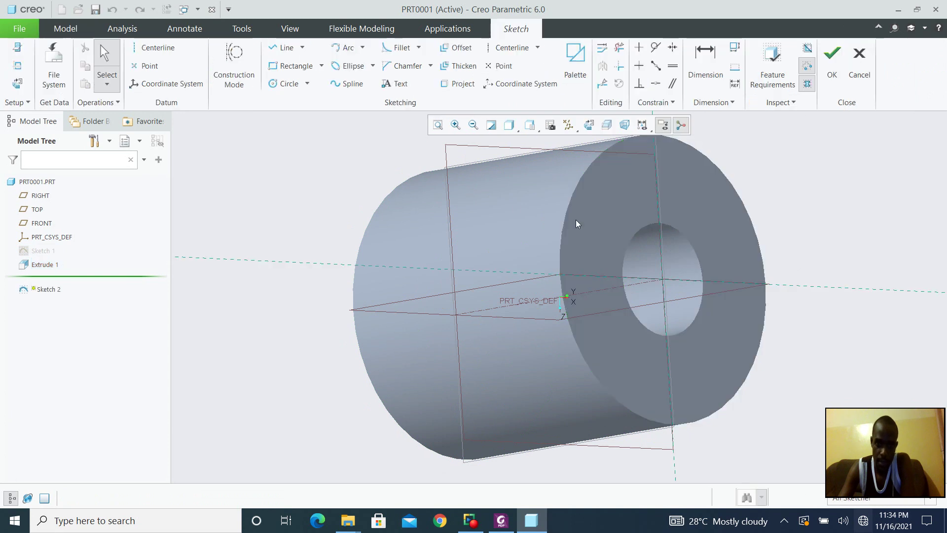
pyautogui.click(587, 125)
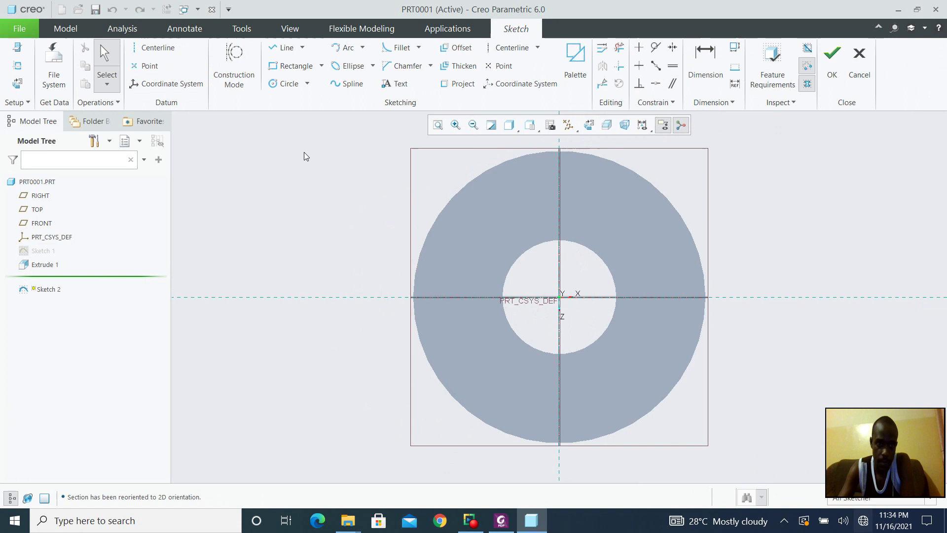
pyautogui.click(278, 85)
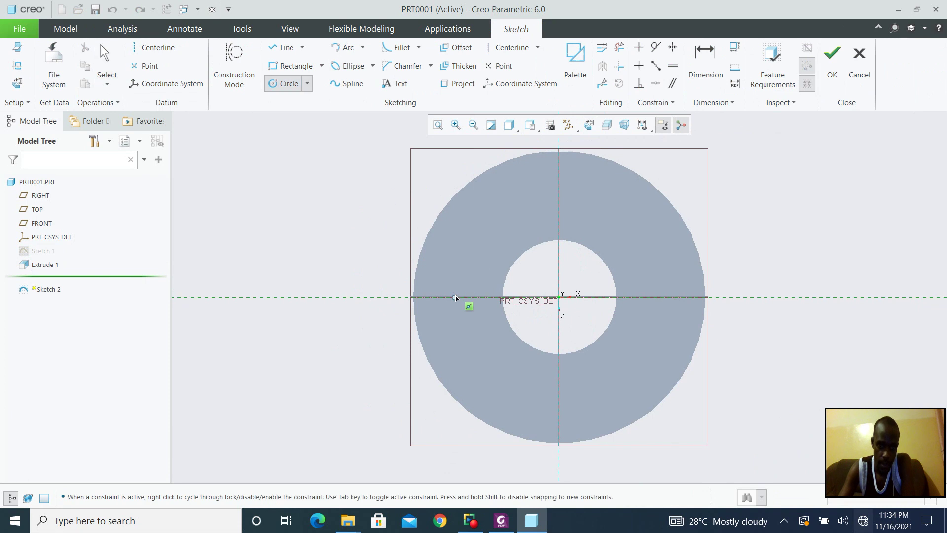
pyautogui.click(454, 297)
pyautogui.click(469, 292)
pyautogui.middleClick(470, 262)
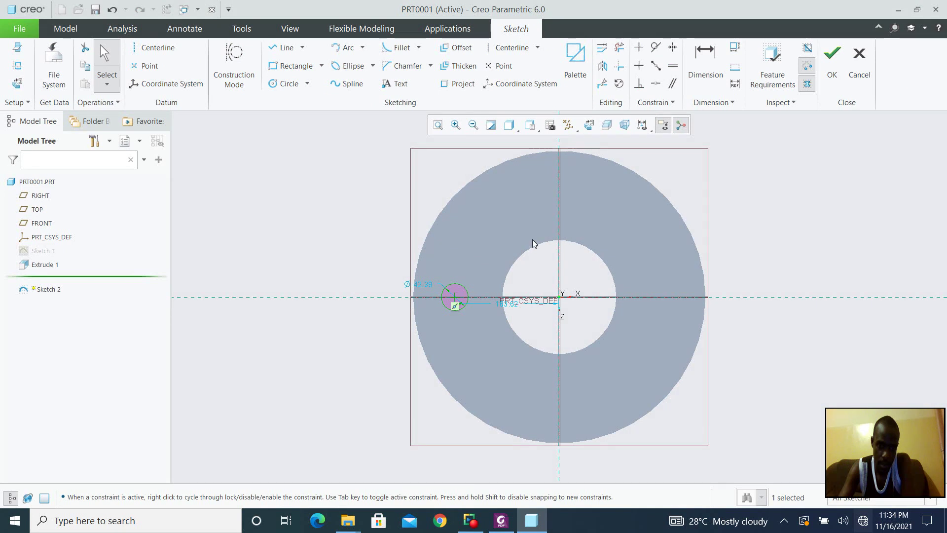
pyautogui.click(832, 59)
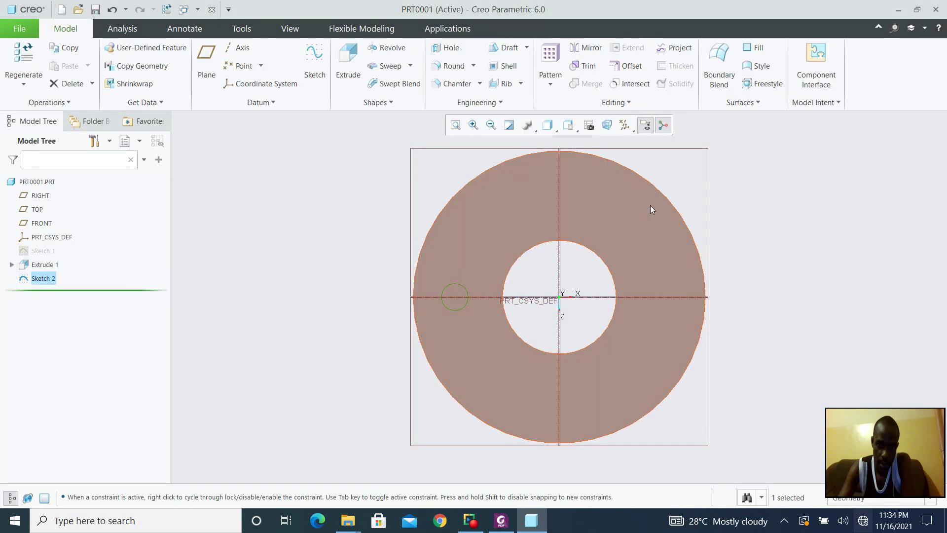
pyautogui.moveTo(650, 205); pyautogui.dragTo(650, 194, button='middle')
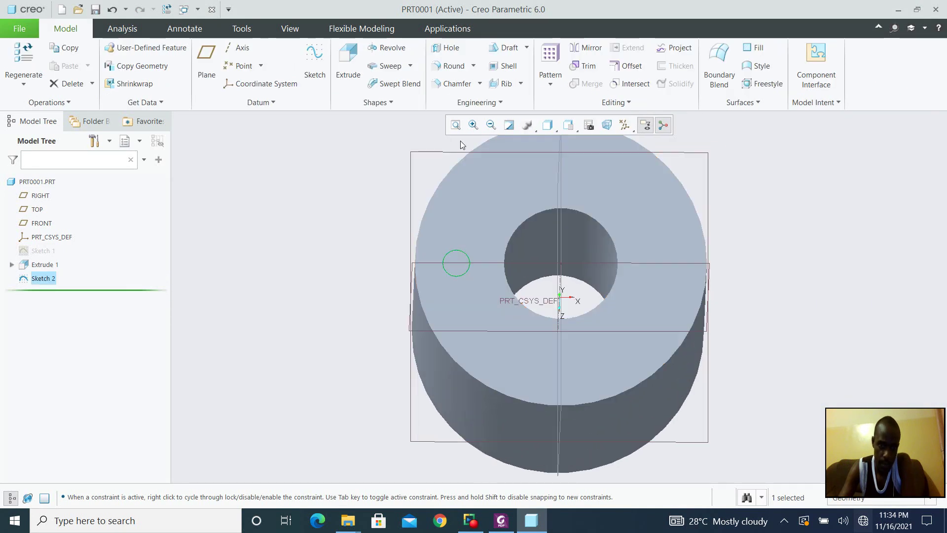
# - Cut the Ø42.39 circle into the cylinder as a hole, direction flipped, 500 deep
pyautogui.click(349, 62)
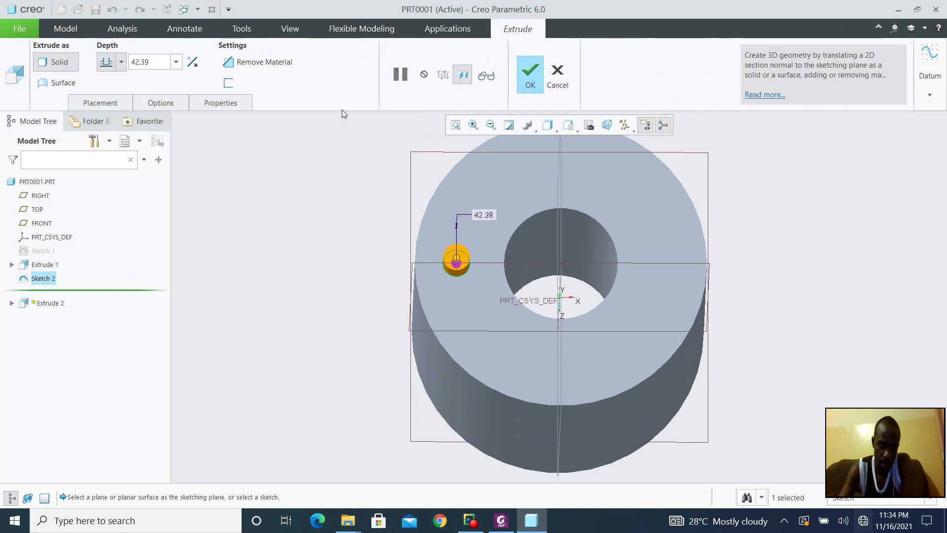
pyautogui.click(288, 64)
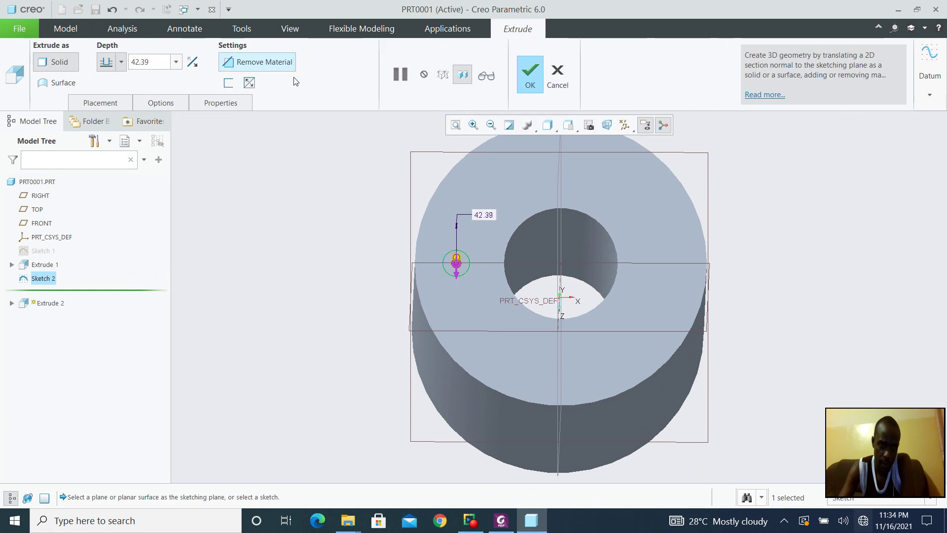
pyautogui.click(196, 67)
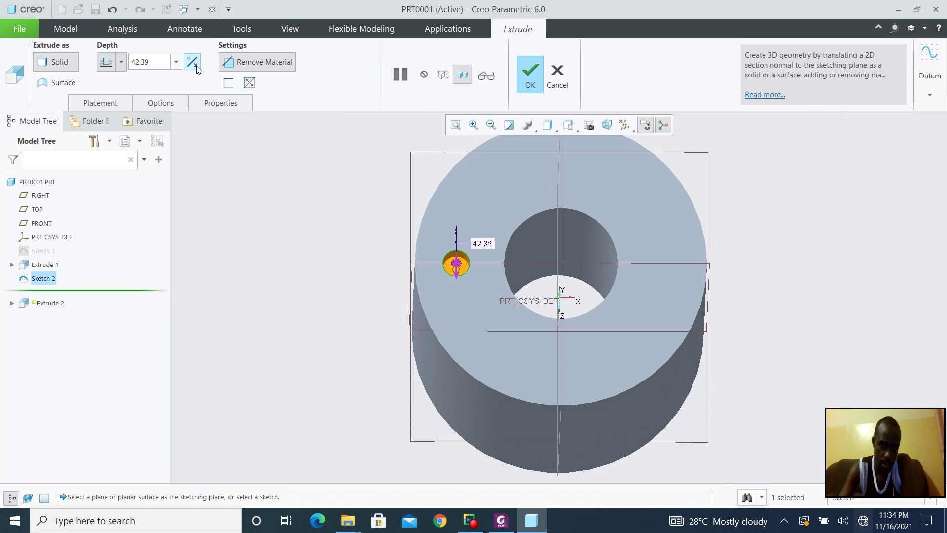
pyautogui.doubleClick(162, 61)
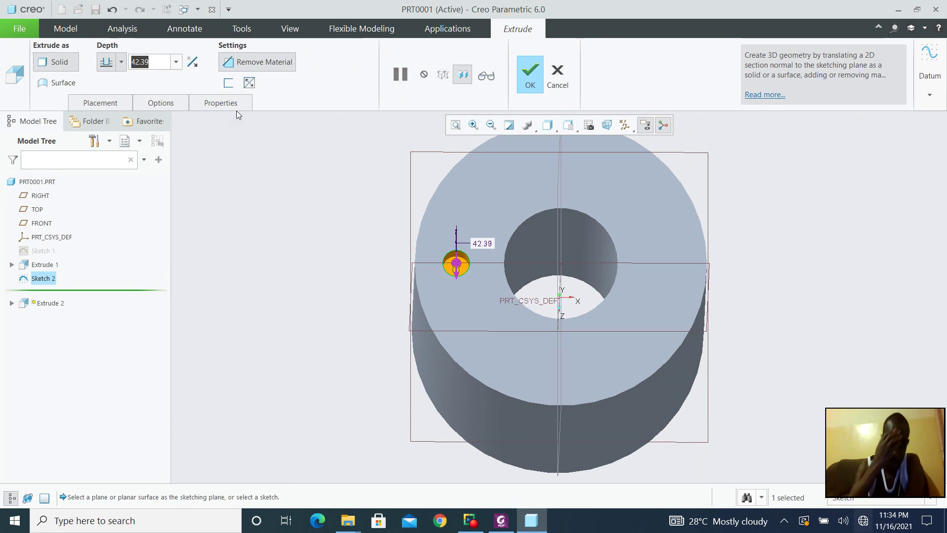
pyautogui.write('5')
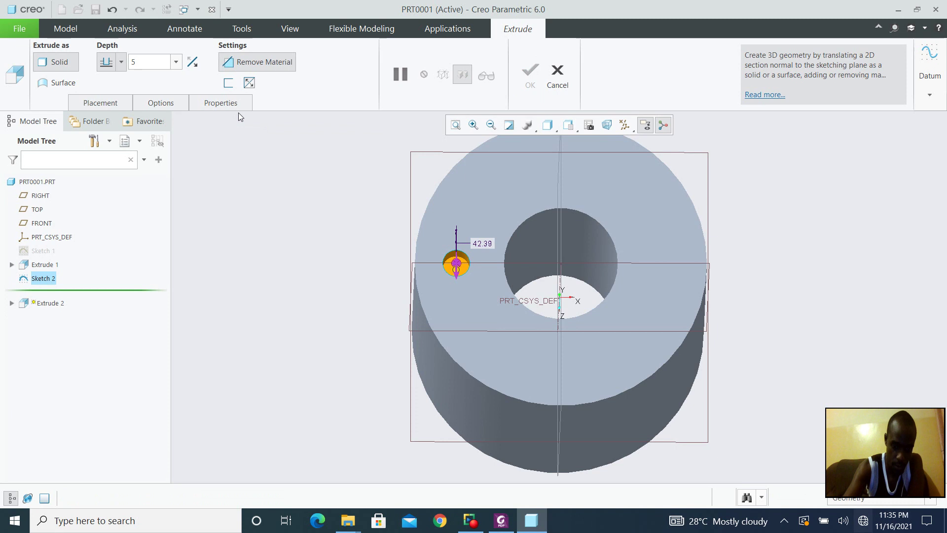
pyautogui.write('00')
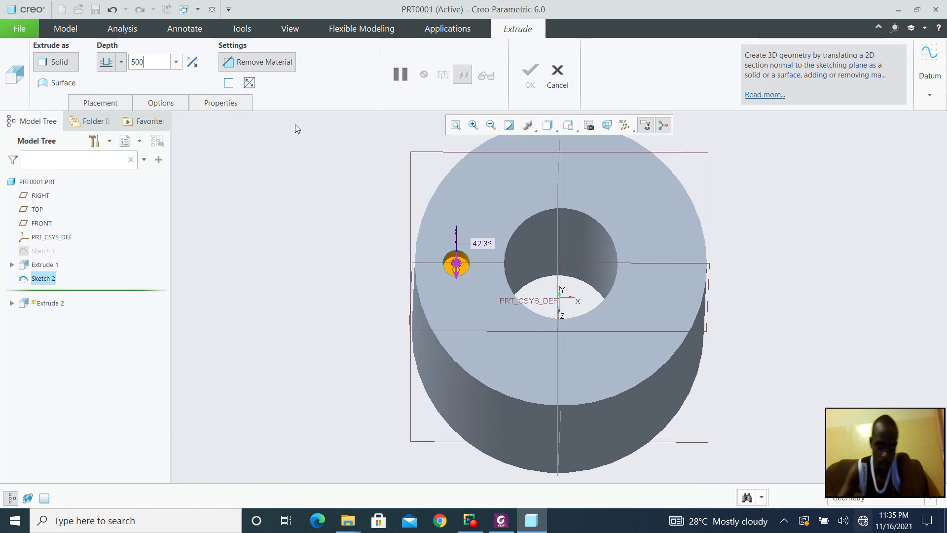
pyautogui.press('Return')
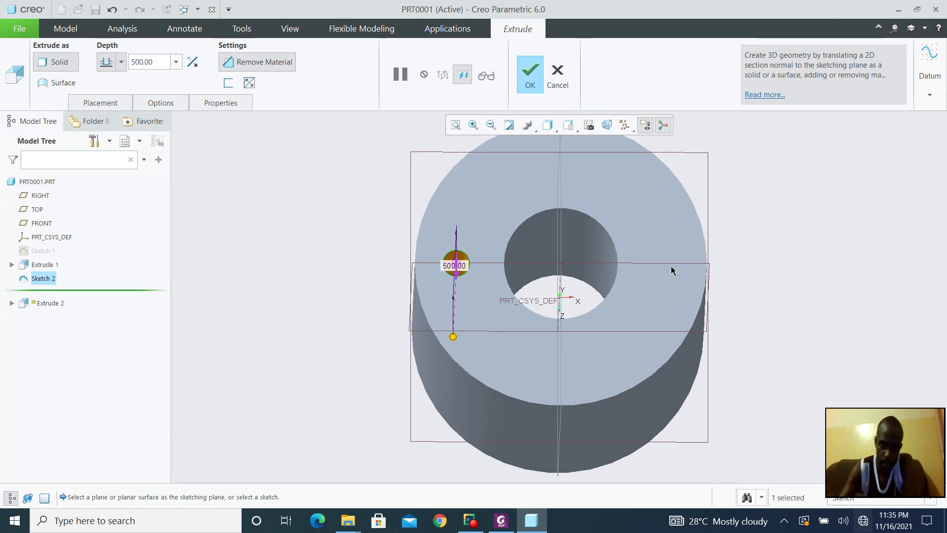
pyautogui.moveTo(673, 268); pyautogui.dragTo(688, 244, button='middle')
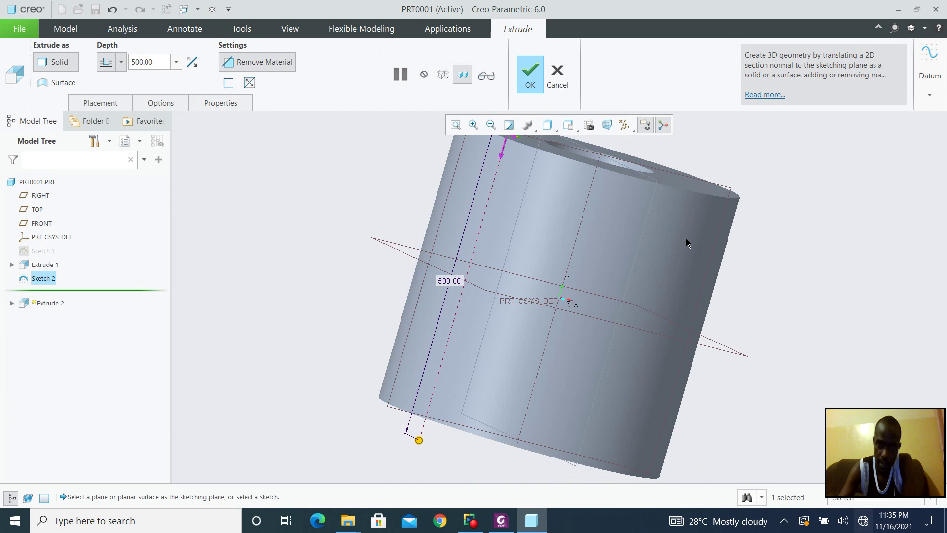
pyautogui.click(529, 77)
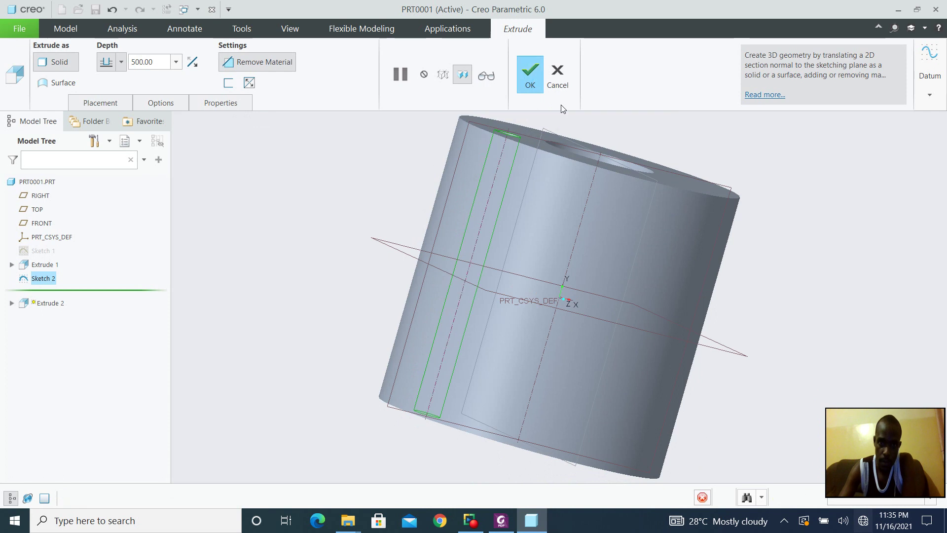
pyautogui.moveTo(626, 184); pyautogui.dragTo(548, 210, button='middle')
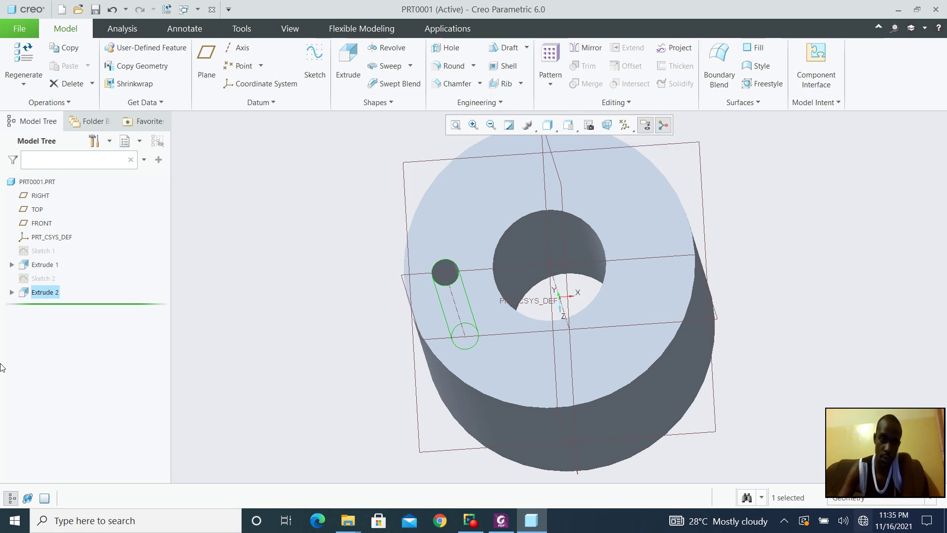
# - Launch a Pattern on the Extrude 2 hole and bring up the pattern type choices
pyautogui.click(550, 62)
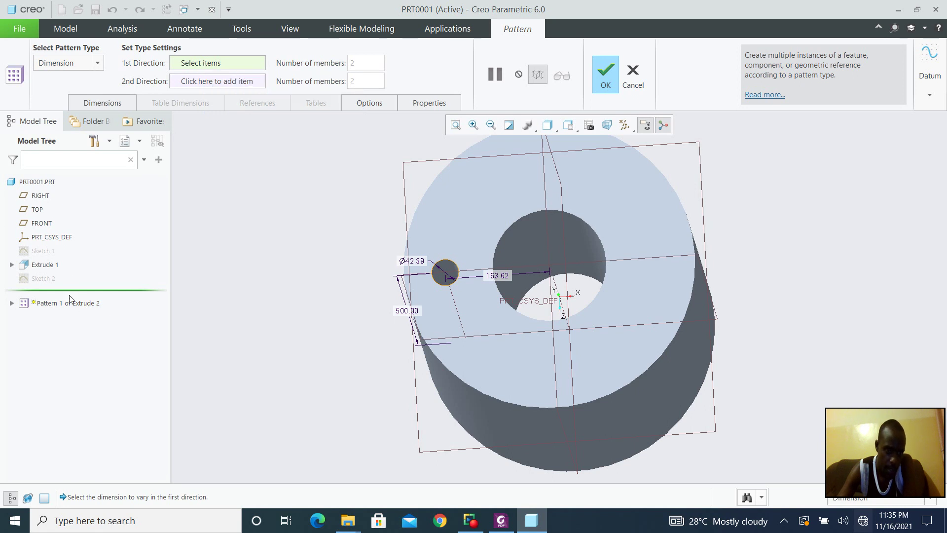
pyautogui.click(43, 279)
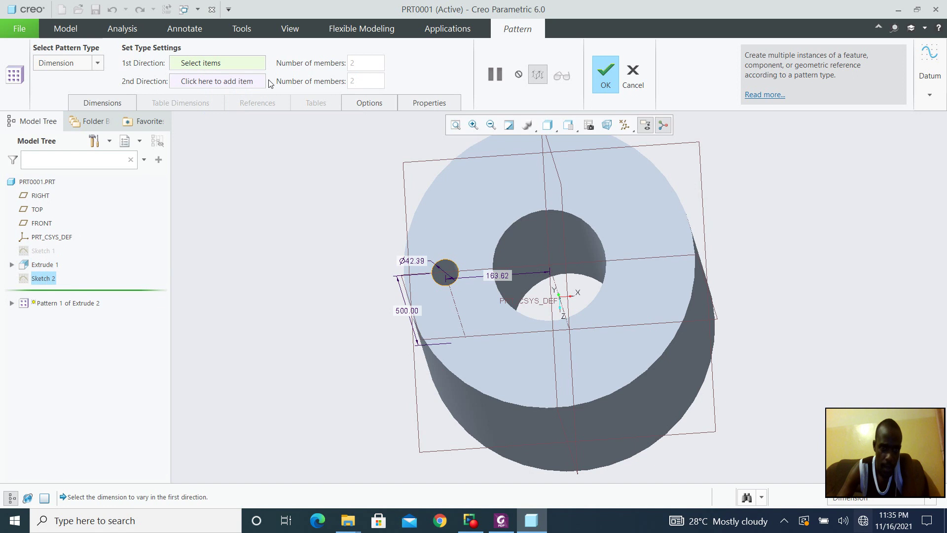
pyautogui.click(236, 61)
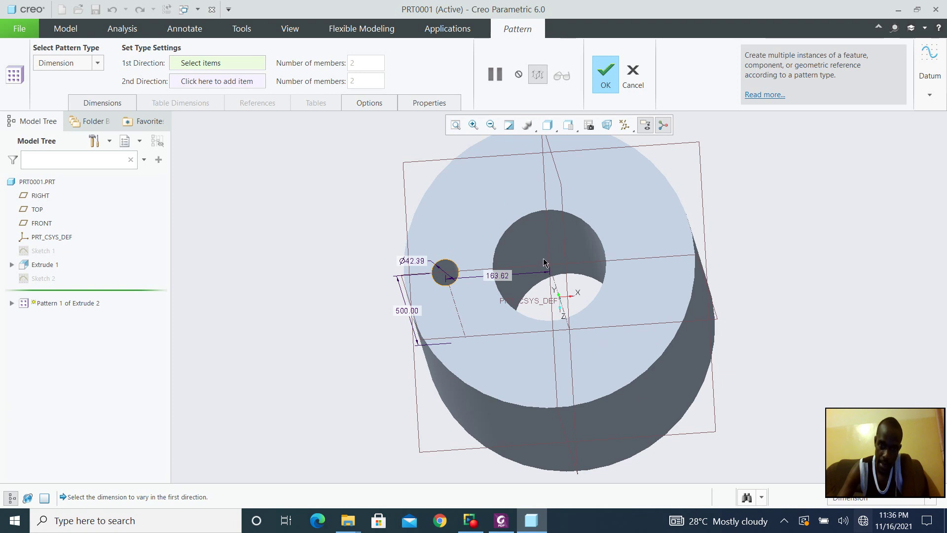
pyautogui.click(97, 62)
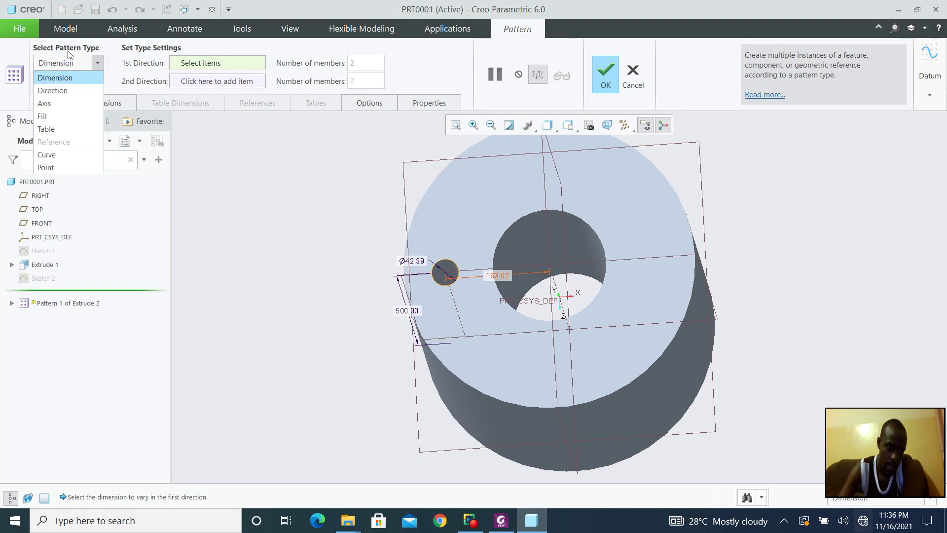
# - Set the pattern type to Axis and pick the cylinder's central axis, giving 4 holes 90° apart
pyautogui.click(62, 107)
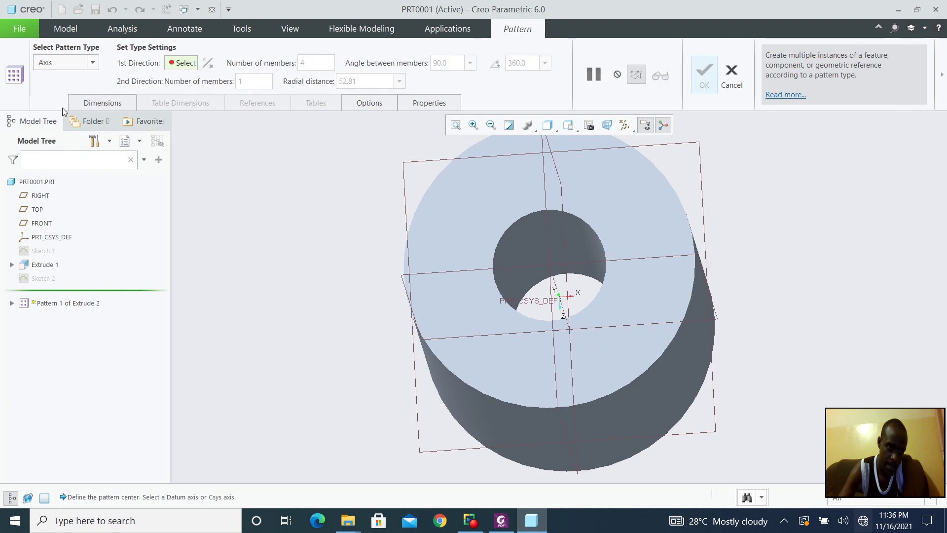
pyautogui.click(92, 63)
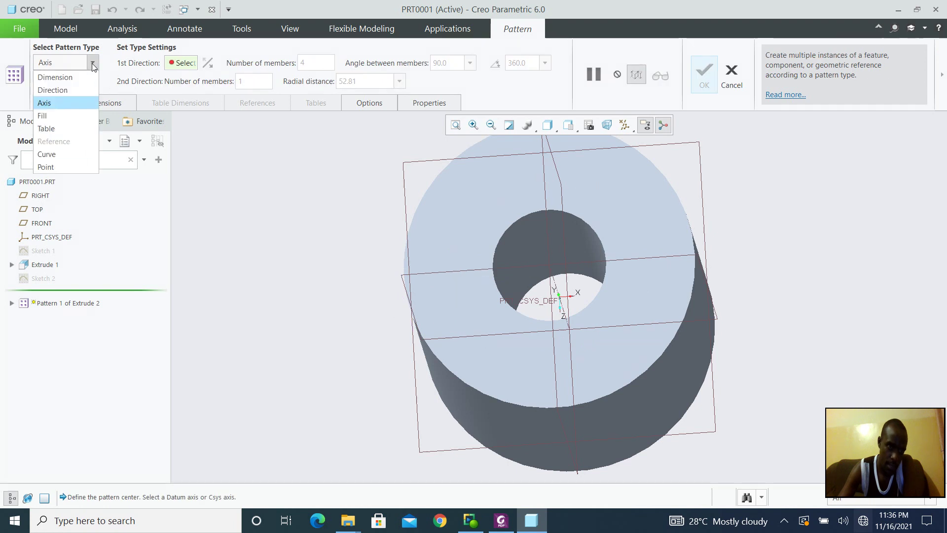
pyautogui.click(64, 103)
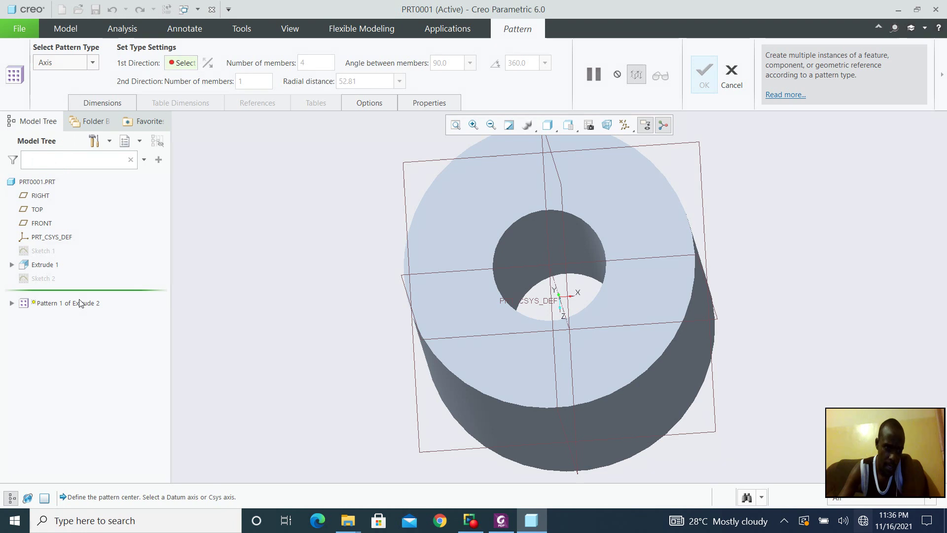
pyautogui.click(49, 278)
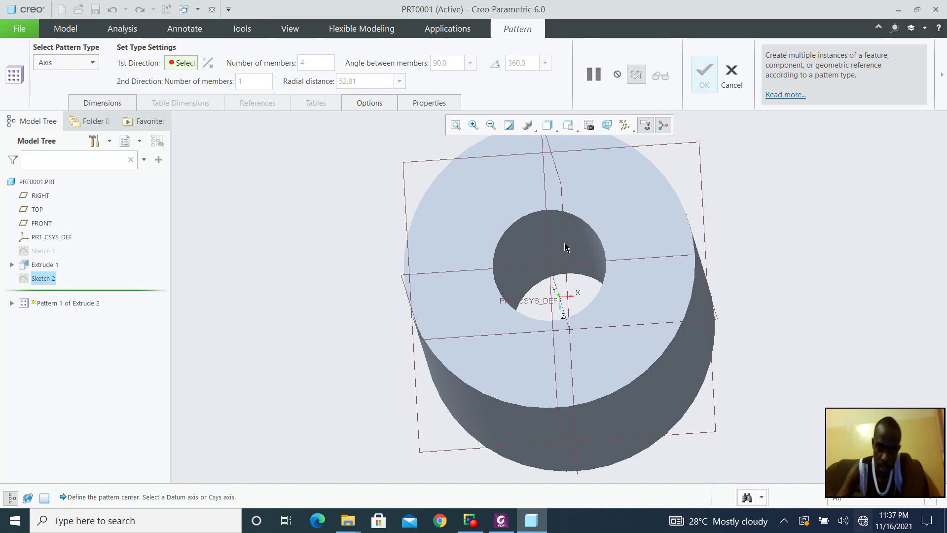
pyautogui.moveTo(580, 283); pyautogui.dragTo(599, 276, button='middle')
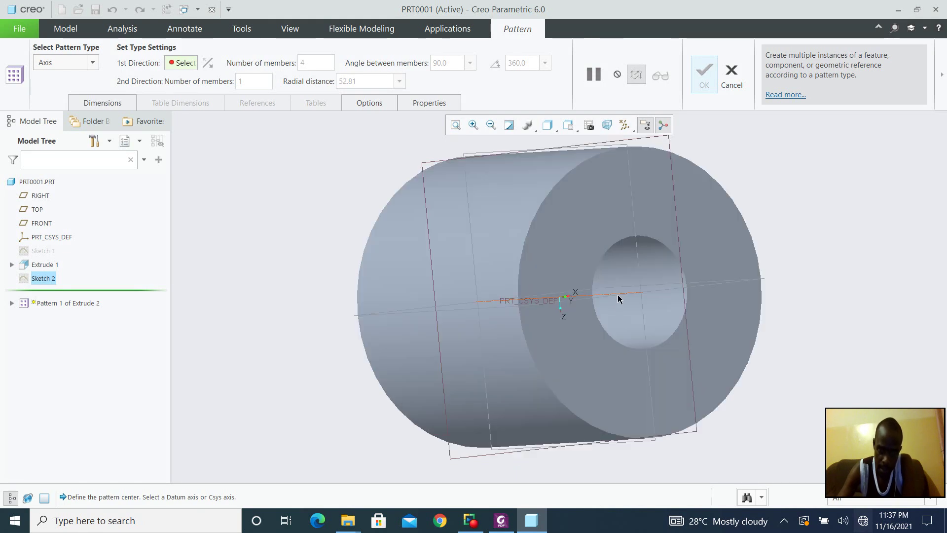
pyautogui.click(618, 299)
pyautogui.moveTo(685, 308); pyautogui.dragTo(651, 286, button='middle')
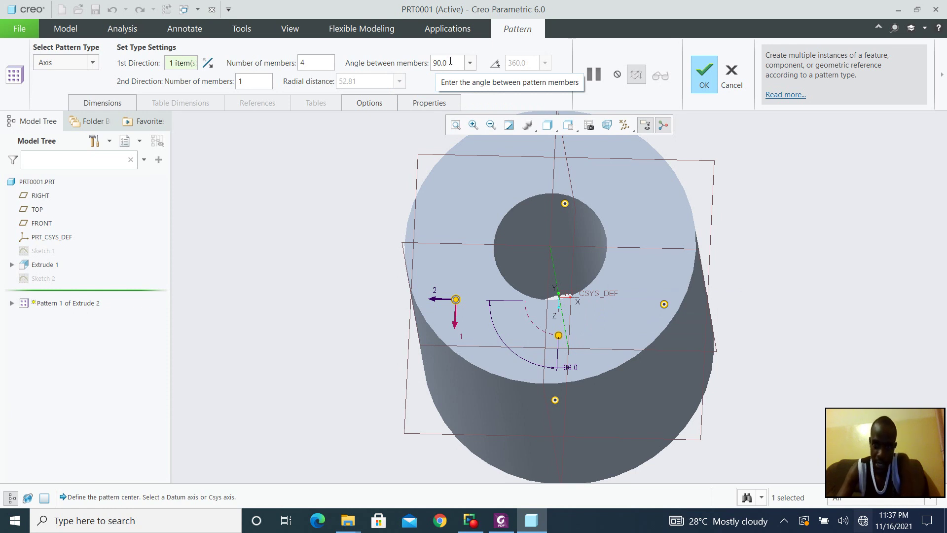
# - Confirm the four-hole Axis pattern at 90° spacing
pyautogui.click(704, 74)
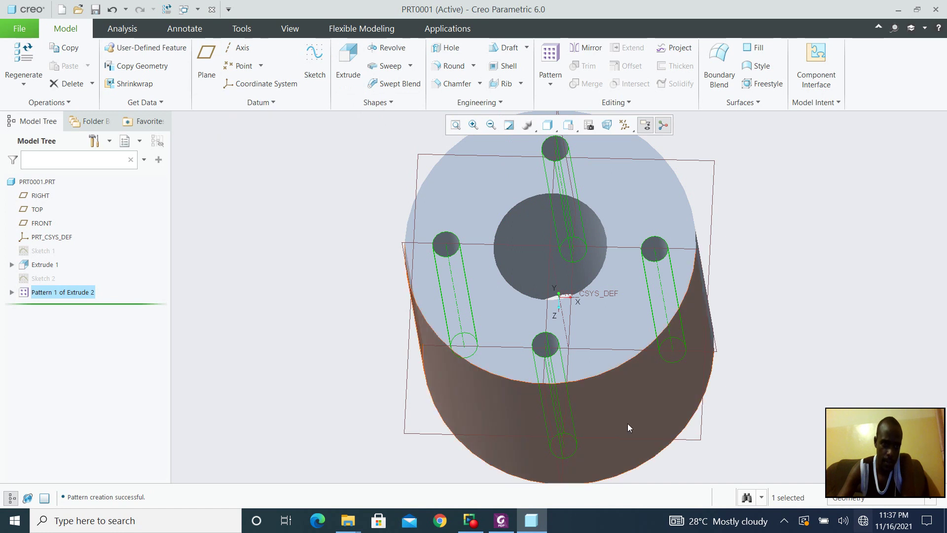
# - Edit Pattern 1 to 10 members with the angle set to 360/10 (36°)
pyautogui.rightClick(63, 294)
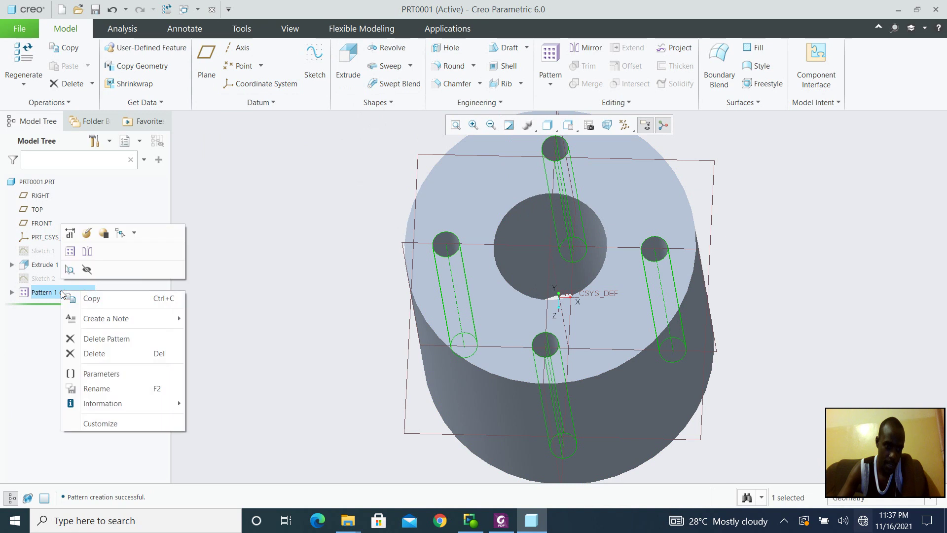
pyautogui.click(88, 237)
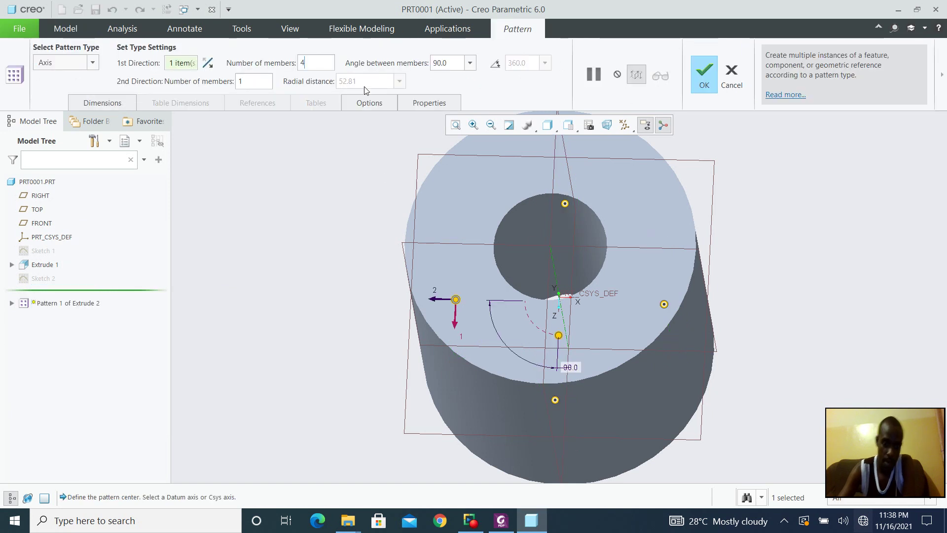
pyautogui.press('BackSpace')
pyautogui.write('10')
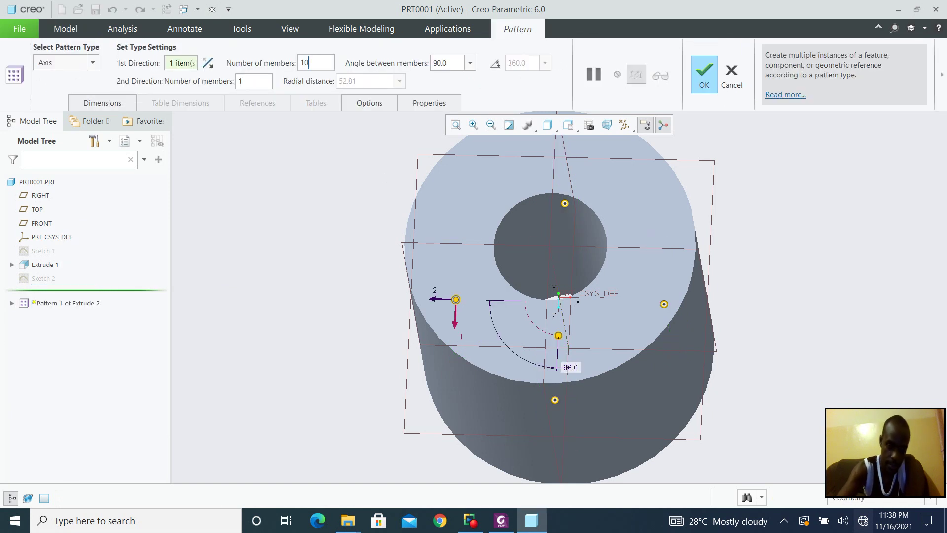
pyautogui.doubleClick(450, 63)
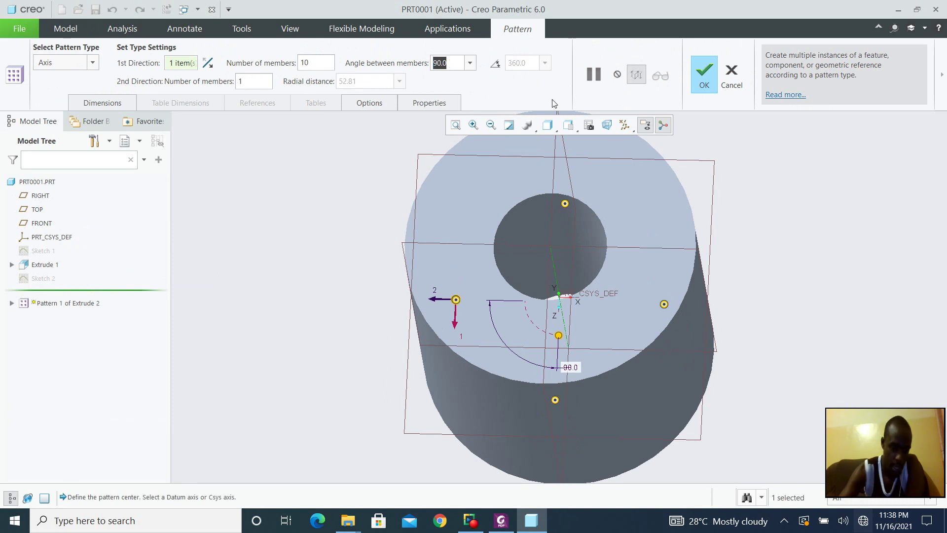
pyautogui.write('360')
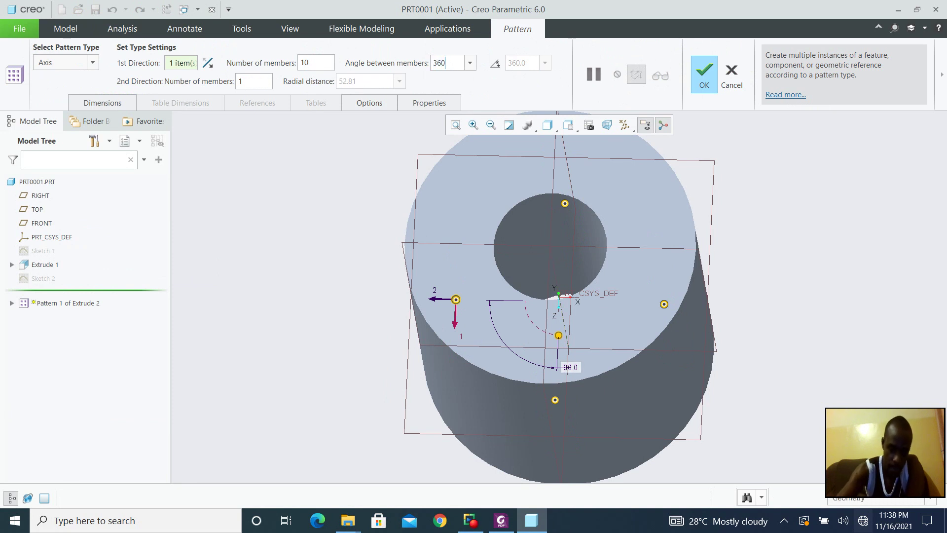
pyautogui.write('/')
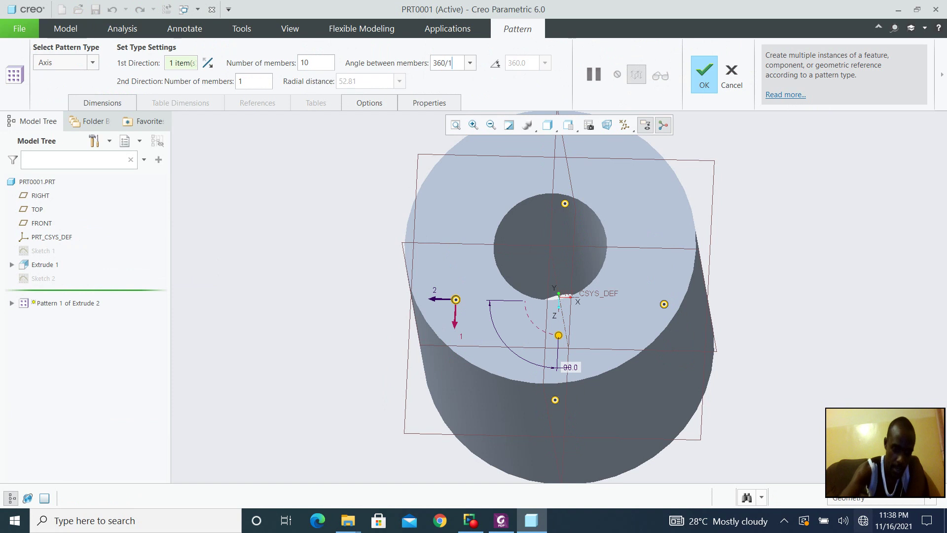
pyautogui.write('10')
pyautogui.press('Return')
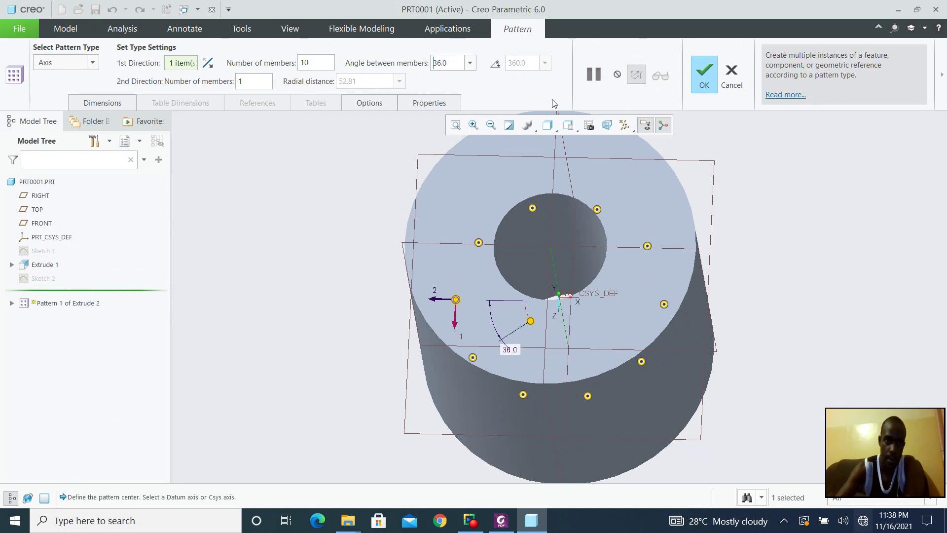
pyautogui.click(715, 73)
pyautogui.moveTo(767, 206)
pyautogui.mouseDown(button='middle')
pyautogui.moveTo(783, 230)
pyautogui.moveTo(741, 231)
pyautogui.moveTo(779, 212)
pyautogui.moveTo(786, 223)
pyautogui.moveTo(729, 228)
pyautogui.moveTo(770, 202)
pyautogui.mouseUp(button='middle')
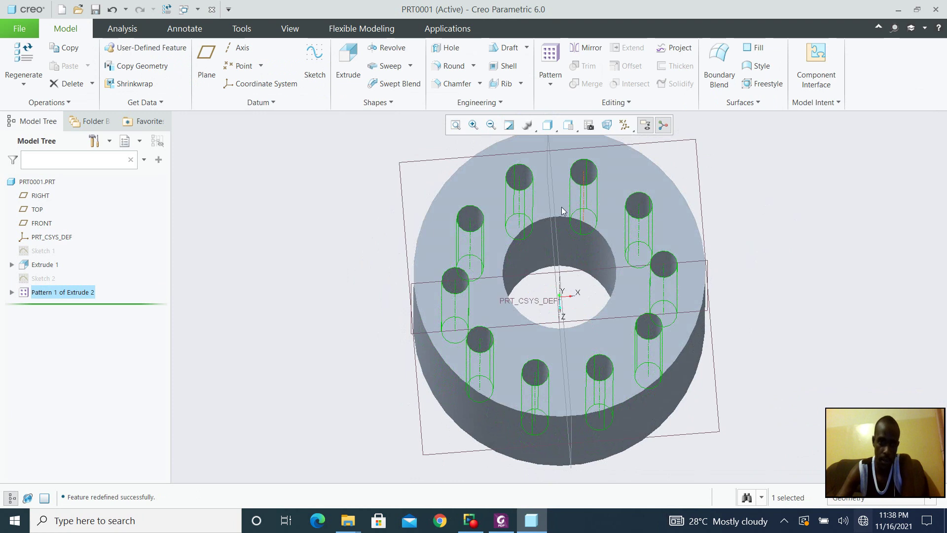
# - Edit Pattern 1 so the second direction has 2 members, giving 20 holes
pyautogui.rightClick(84, 296)
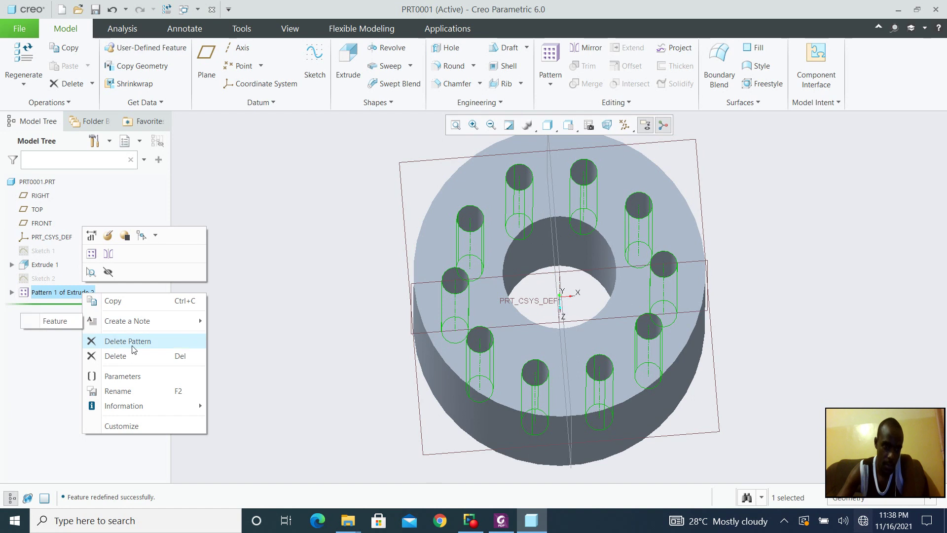
pyautogui.click(107, 237)
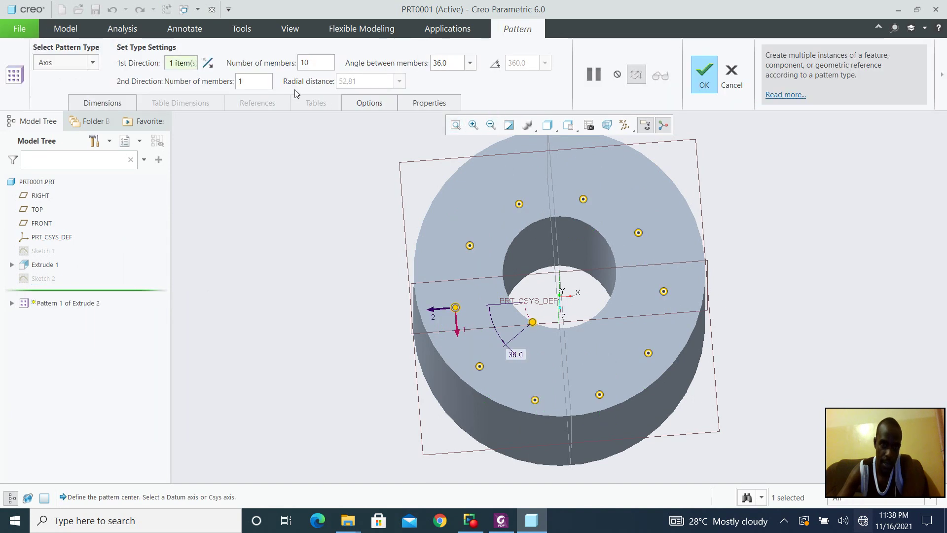
pyautogui.click(264, 85)
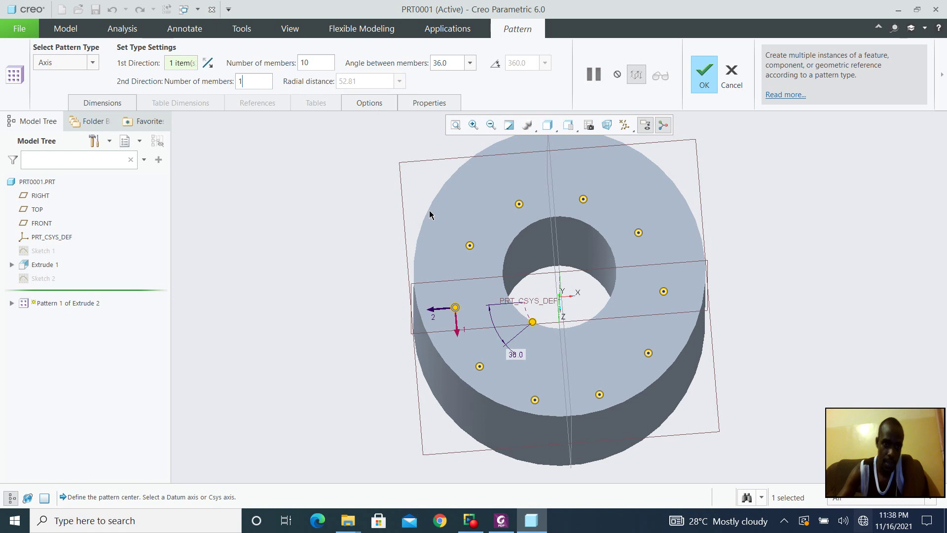
pyautogui.press('BackSpace')
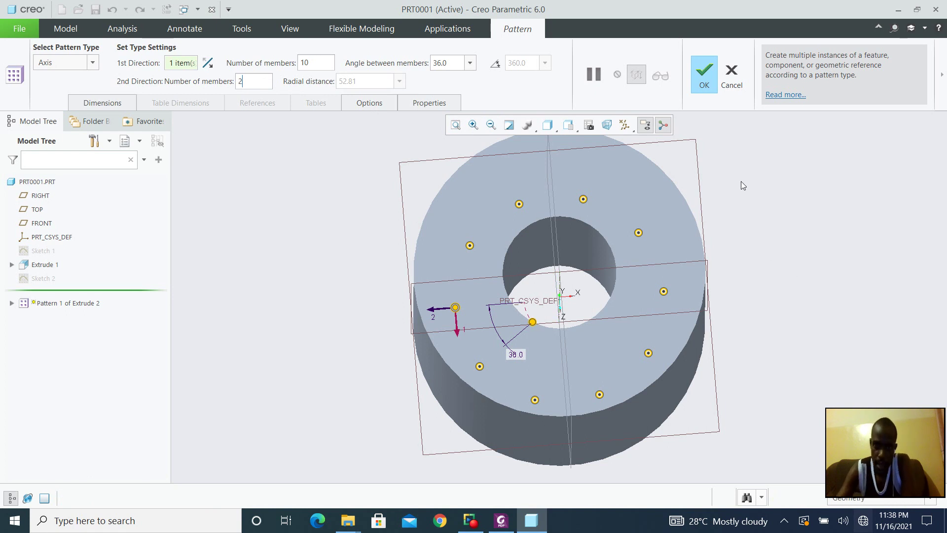
pyautogui.click(713, 79)
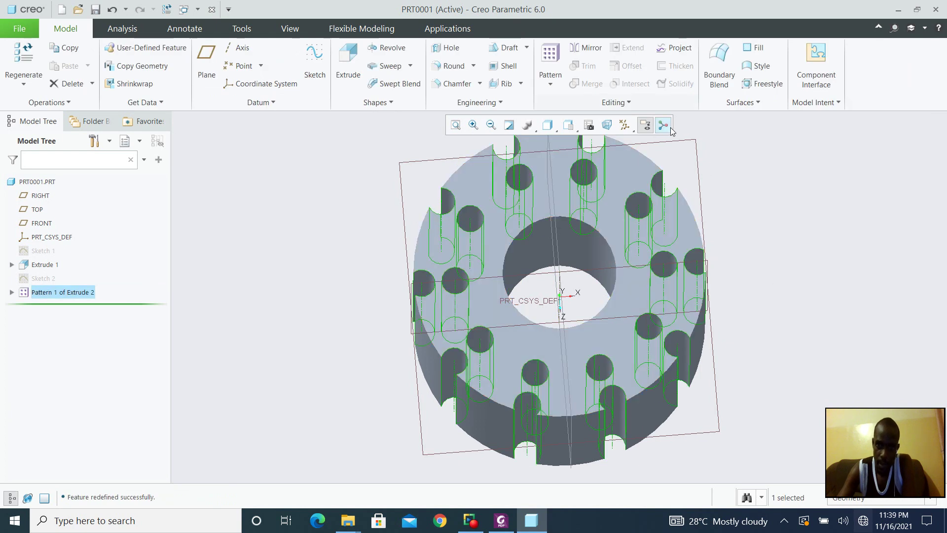
pyautogui.moveTo(677, 220); pyautogui.dragTo(643, 252, button='middle')
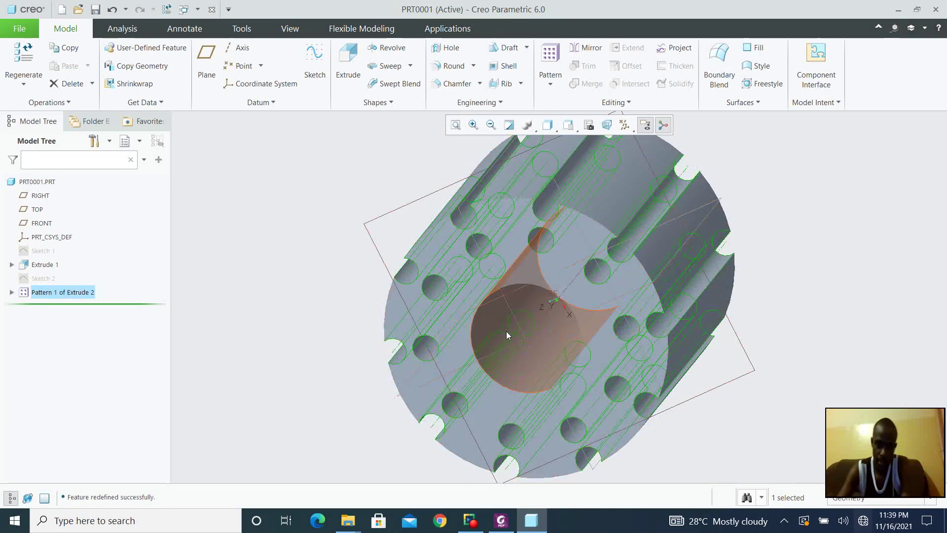
pyautogui.moveTo(543, 322); pyautogui.dragTo(602, 285, button='middle')
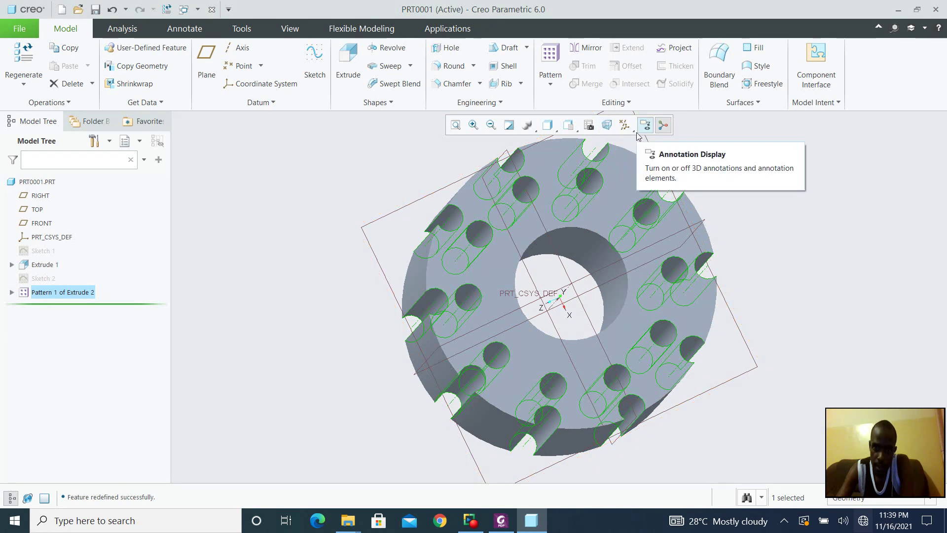
# - Turn off display of datum planes, coordinate systems, datum points and axes, leaving only the cylinder visible
pyautogui.click(633, 129)
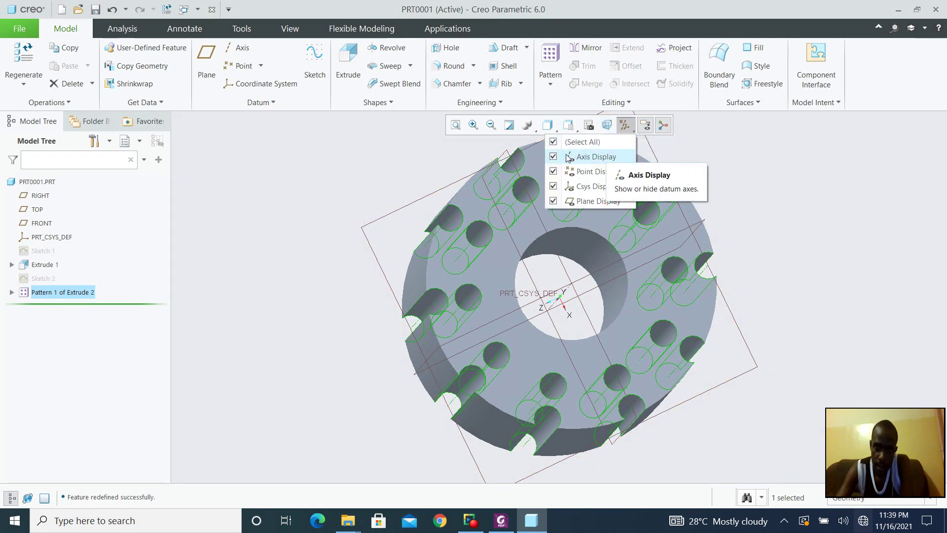
pyautogui.click(551, 202)
pyautogui.click(554, 188)
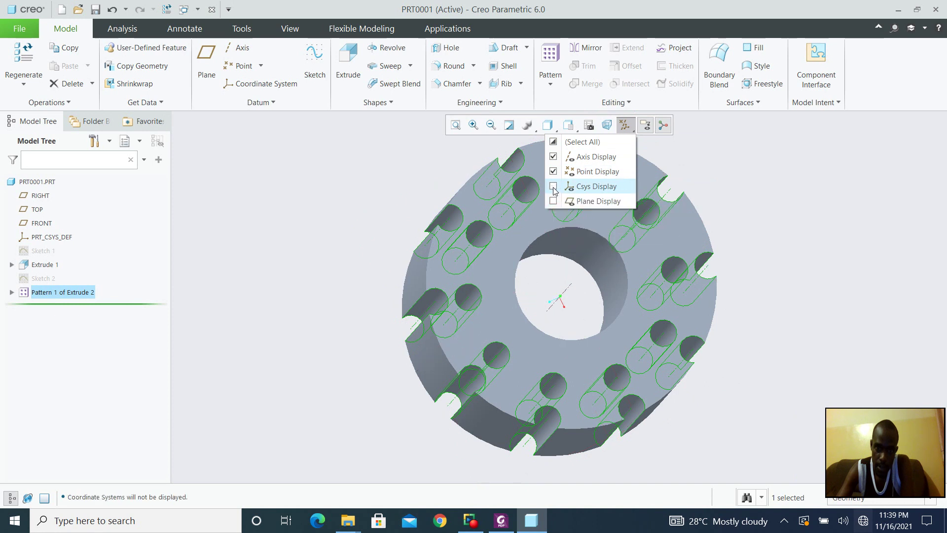
pyautogui.click(553, 172)
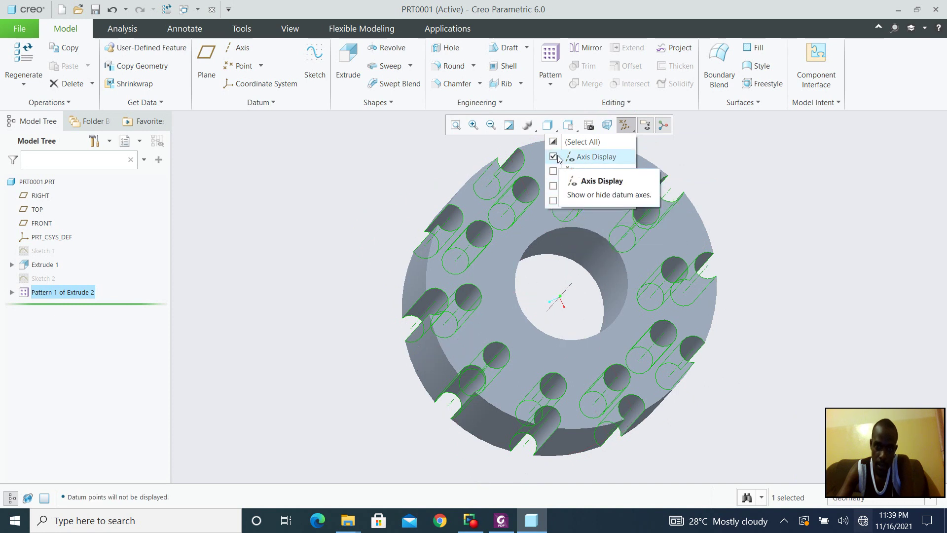
pyautogui.click(554, 157)
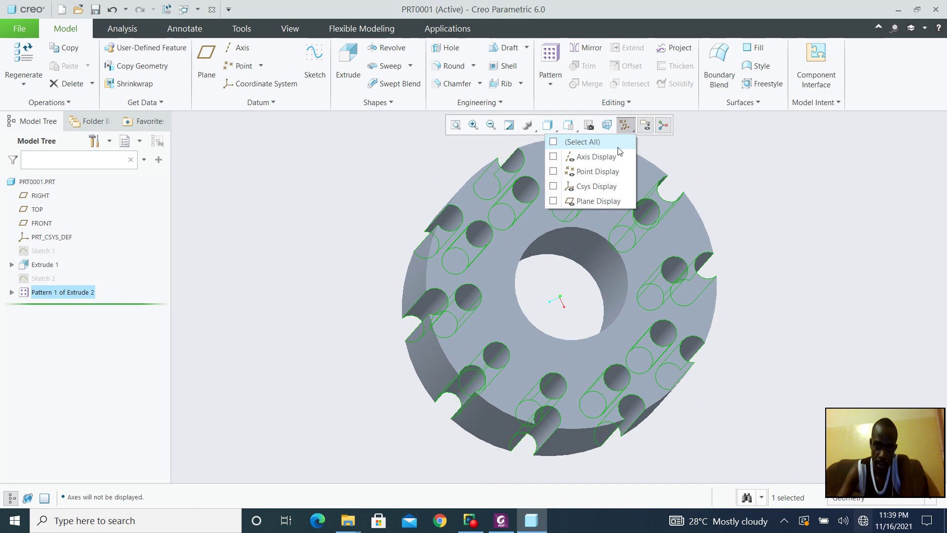
pyautogui.click(725, 170)
pyautogui.moveTo(738, 169); pyautogui.dragTo(717, 120, button='middle')
pyautogui.moveTo(576, 216); pyautogui.dragTo(600, 286, button='middle')
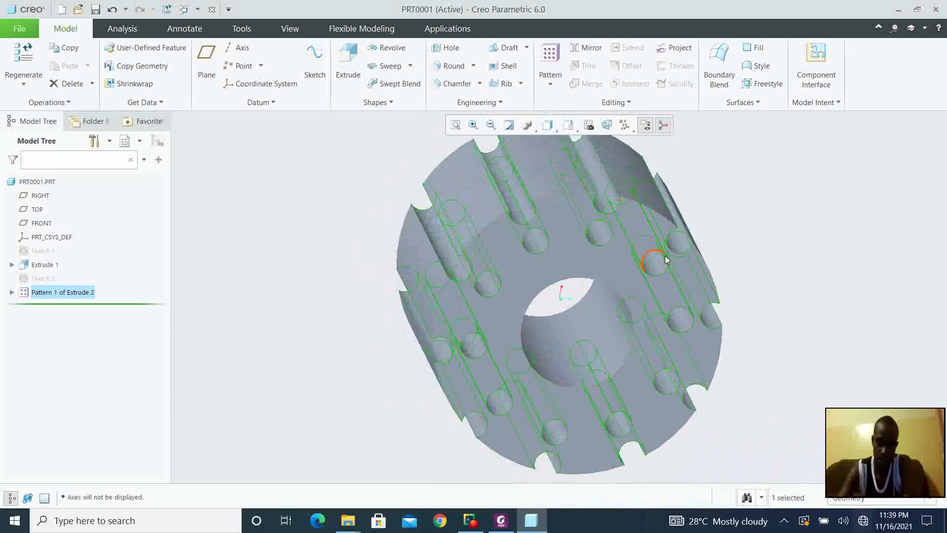